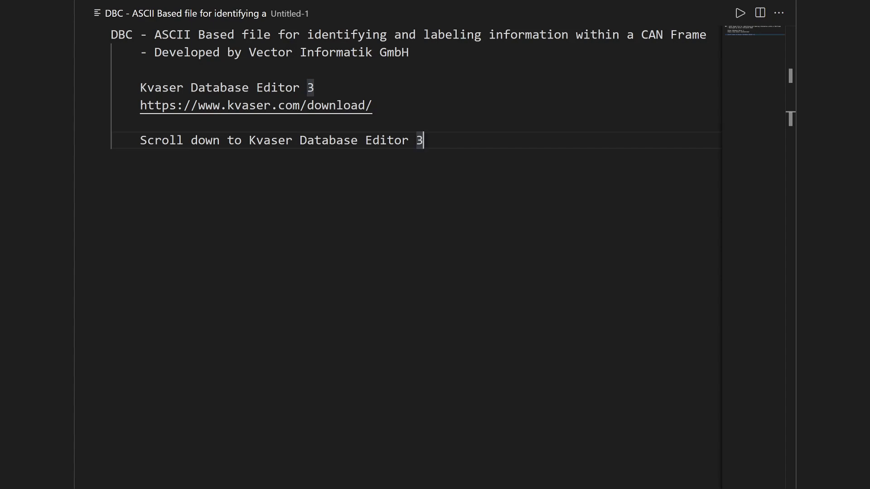
# Step: Switch to Kvaser Database Editor and look at the commands available for the empty CAN message list
pyautogui.hotkey('alt', 'Tab')
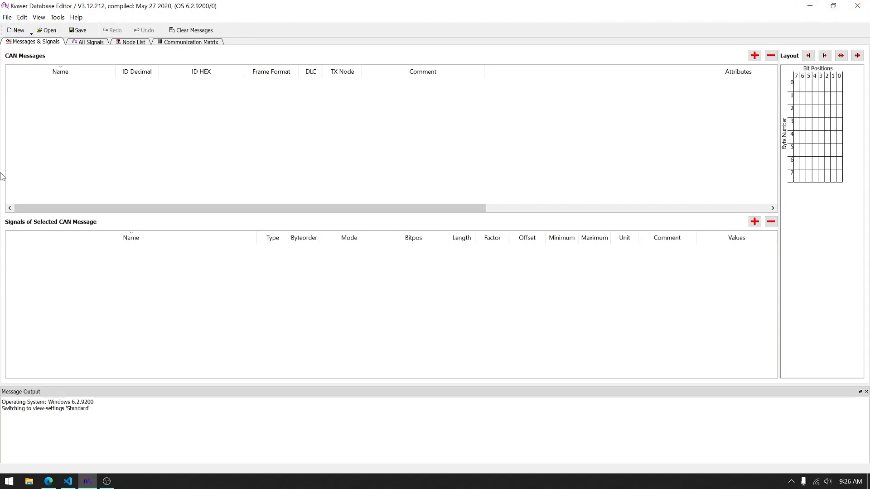
pyautogui.rightClick(80, 111)
pyautogui.click(177, 99)
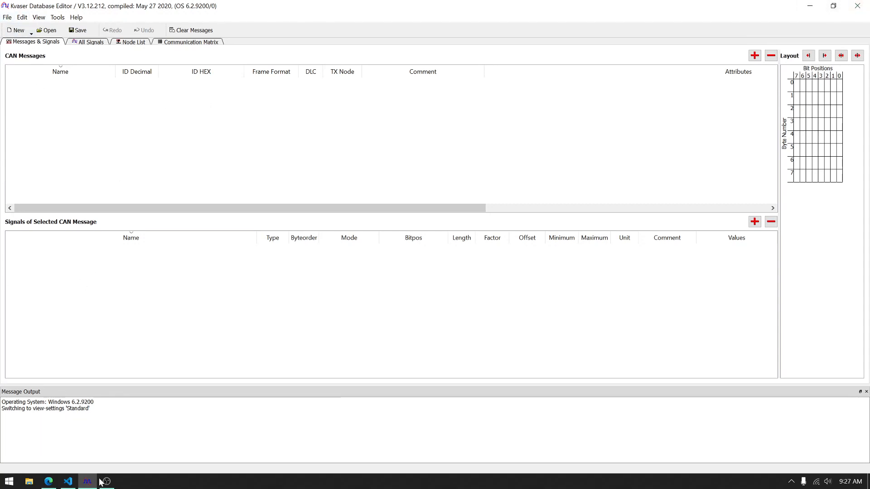
# Step: Switch to the browser's IRTS-V2 tire temperature sensor datasheet and review its sensor and CAN specifications
pyautogui.click(48, 481)
pyautogui.click(91, 7)
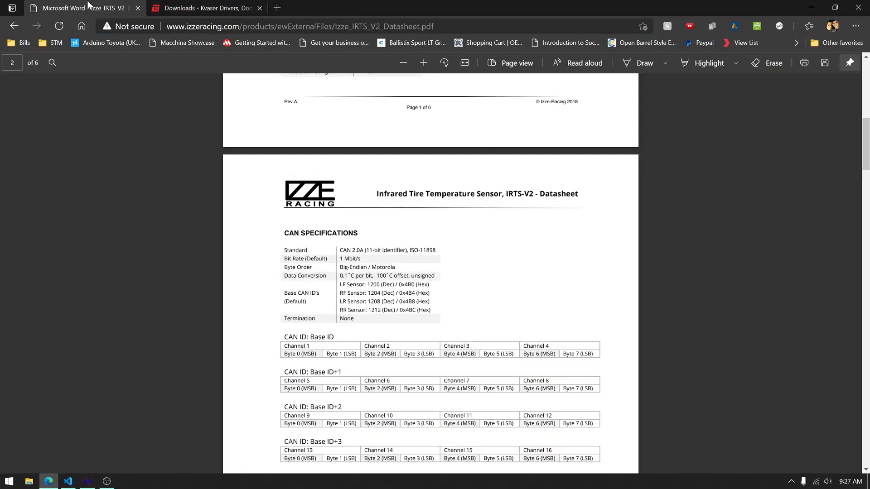
pyautogui.scroll(-3, 410, 315)
pyautogui.scroll(2, 410, 315)
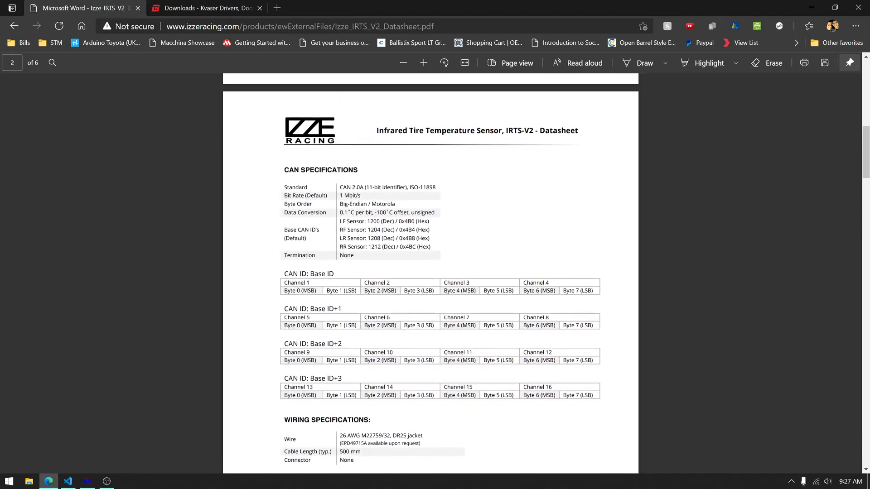
pyautogui.scroll(1, 410, 315)
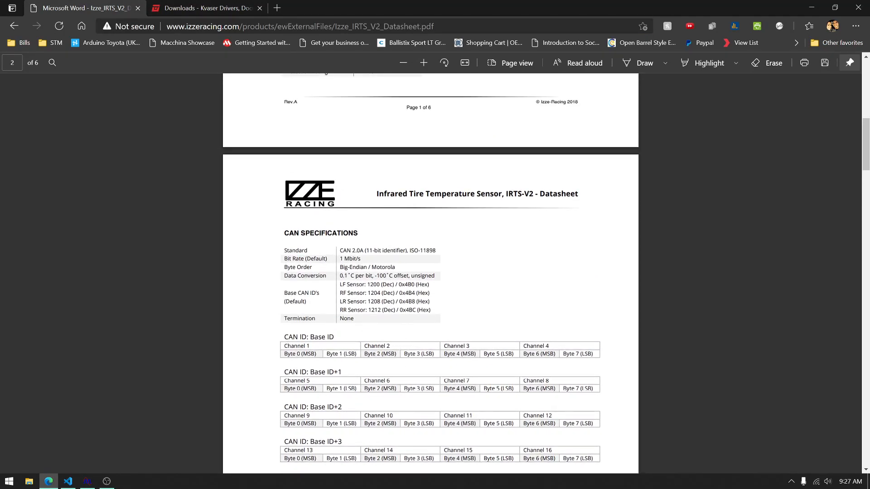
pyautogui.scroll(-1, 430, 272)
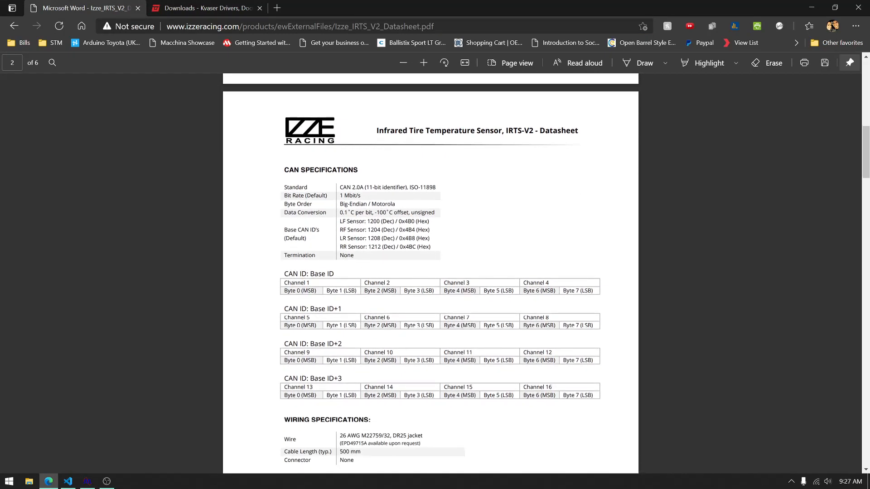
pyautogui.scroll(-1, 392, 230)
pyautogui.scroll(6, 392, 230)
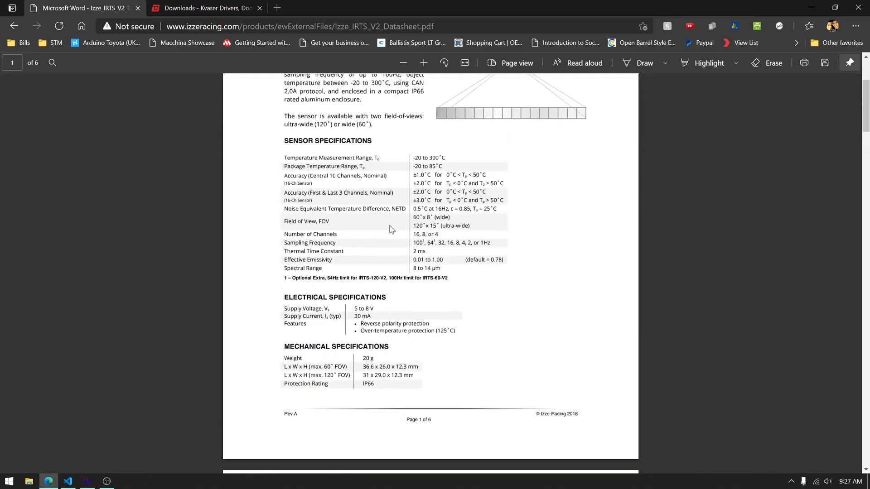
pyautogui.scroll(3, 392, 231)
pyautogui.scroll(-10, 430, 267)
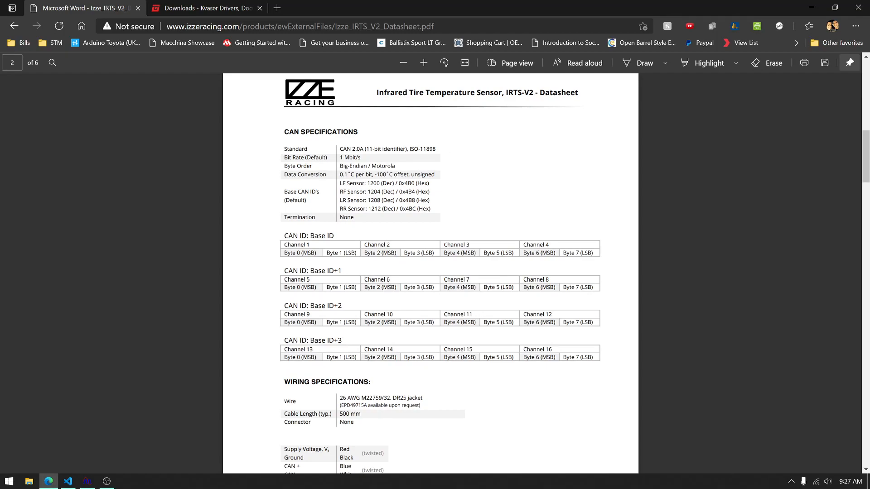
# Step: Examine the datasheet's byte order, the base CAN IDs of the four sensors and the Base ID channel byte layout
pyautogui.moveTo(360, 158)
pyautogui.mouseDown()
pyautogui.moveTo(314, 157)
pyautogui.moveTo(344, 158)
pyautogui.mouseUp()
pyautogui.click(361, 157)
pyautogui.moveTo(340, 184); pyautogui.dragTo(430, 183)
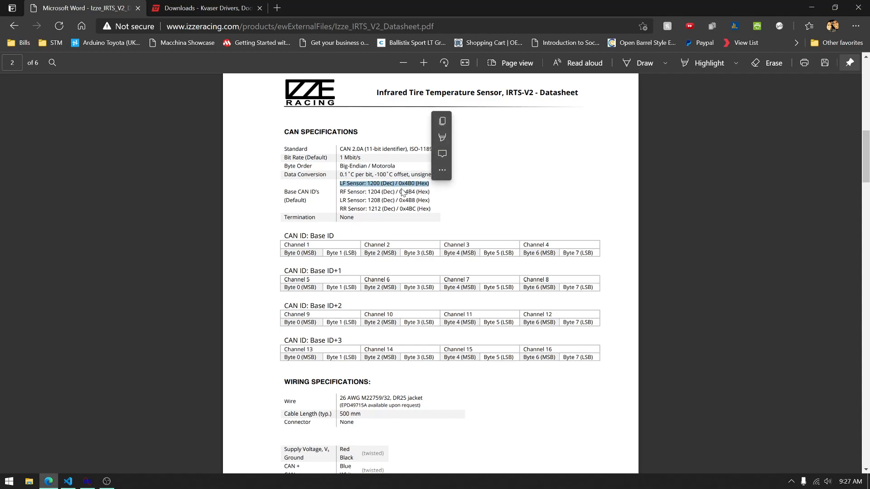
pyautogui.moveTo(339, 191); pyautogui.dragTo(429, 192)
pyautogui.moveTo(340, 201); pyautogui.dragTo(431, 201)
pyautogui.moveTo(340, 208); pyautogui.dragTo(430, 208)
pyautogui.click(410, 209)
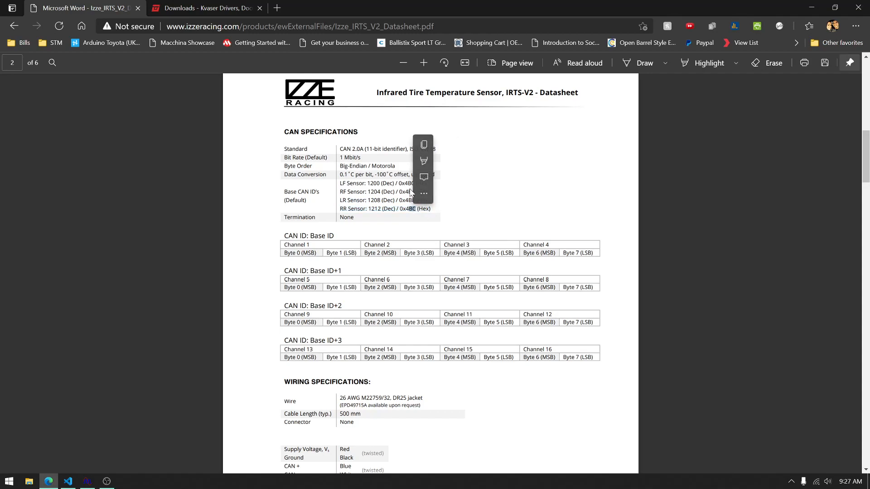
pyautogui.click(406, 176)
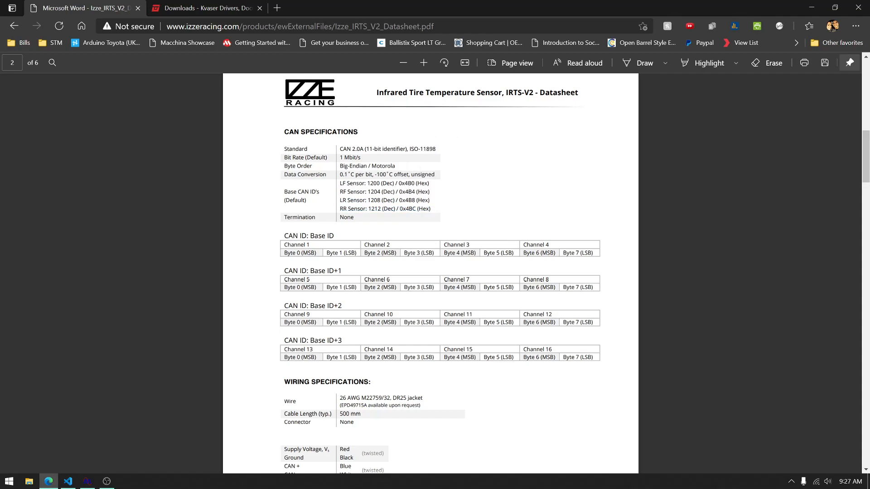
pyautogui.moveTo(398, 183); pyautogui.dragTo(406, 209)
pyautogui.moveTo(284, 217); pyautogui.dragTo(593, 253)
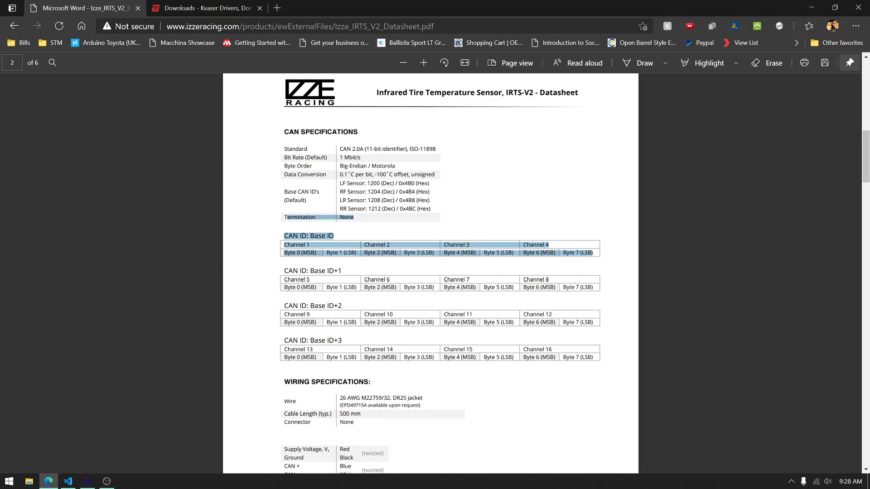
pyautogui.click(494, 222)
pyautogui.scroll(2, 497, 220)
# Step: Switch back to Kvaser Database Editor and add a new CAN message
pyautogui.hotkey('alt', 'Tab')
pyautogui.press('Tab')
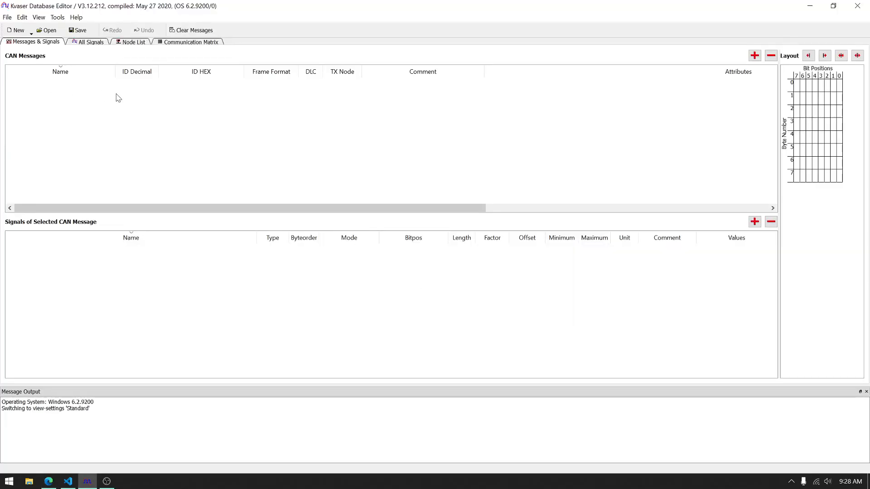
pyautogui.rightClick(116, 82)
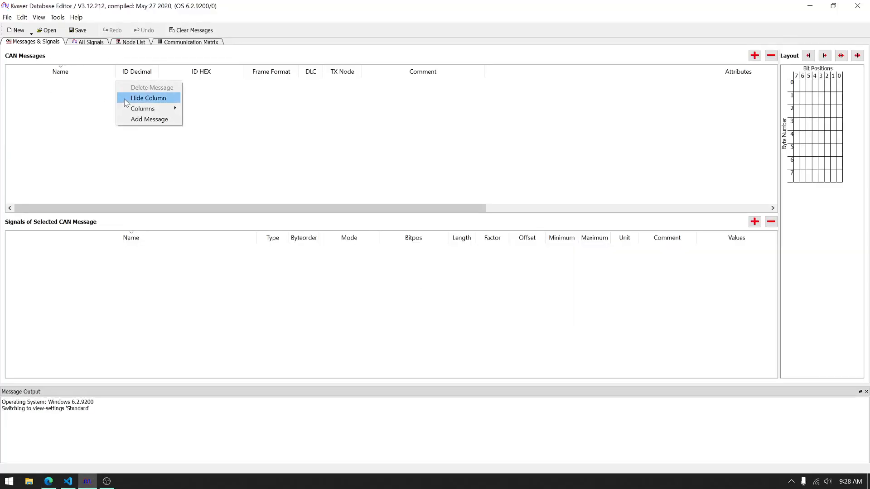
pyautogui.click(146, 119)
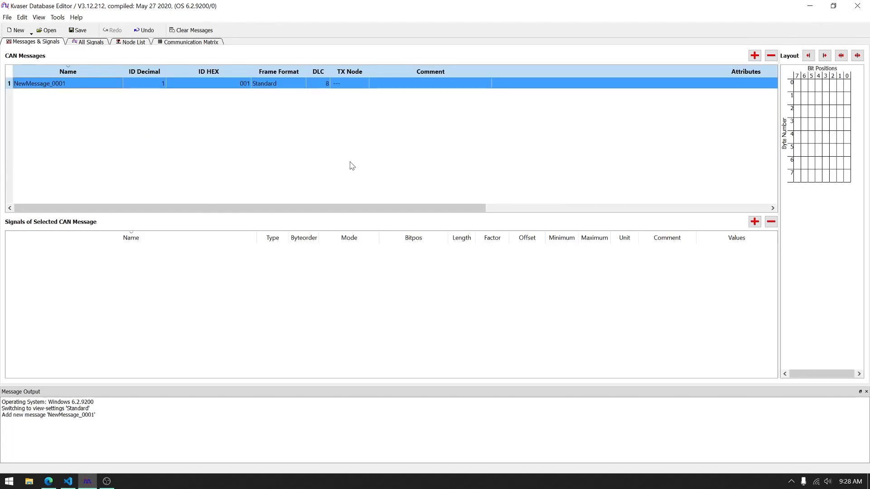
# Step: Check the sensor names in the datasheet and rename the new CAN message to LF_IR_Temp
pyautogui.hotkey('alt', 'Tab')
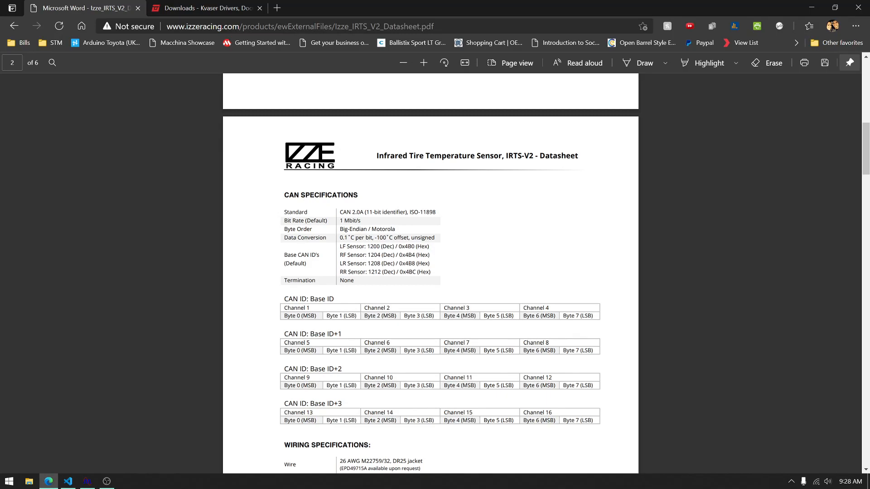
pyautogui.hotkey('alt', 'Tab')
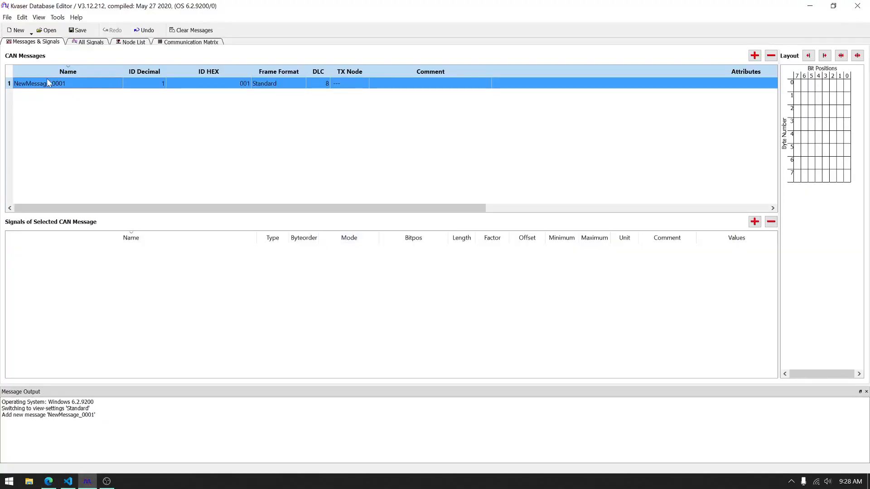
pyautogui.doubleClick(55, 83)
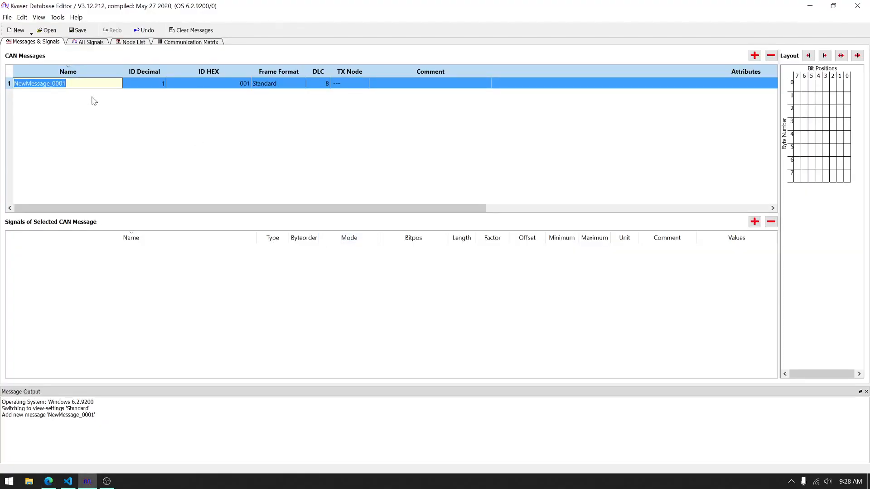
pyautogui.write('LF')
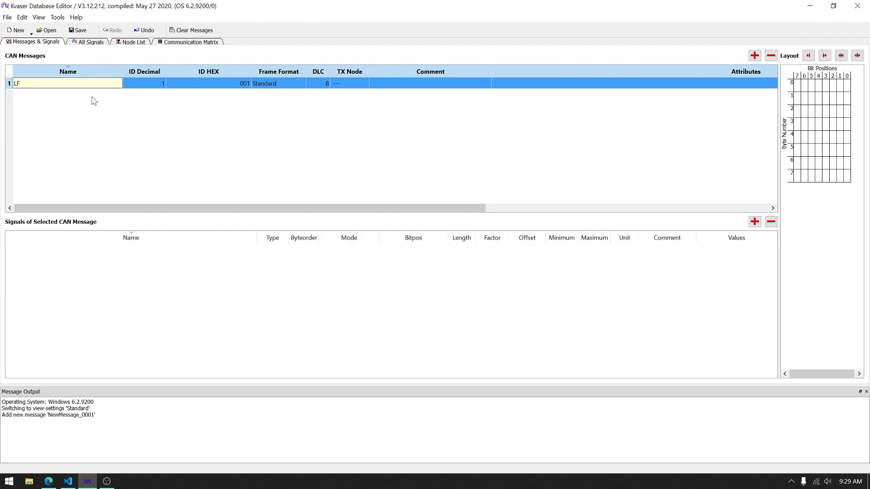
pyautogui.write('IR_Temp')
pyautogui.press('Tab')
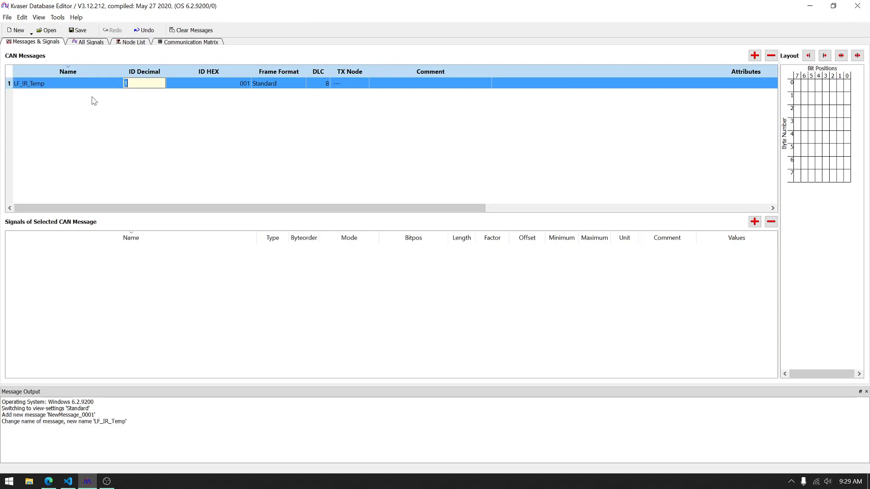
# Step: Look up the LF sensor's base ID in the datasheet and set the message's hex ID to 4b0
pyautogui.hotkey('alt', 'Tab')
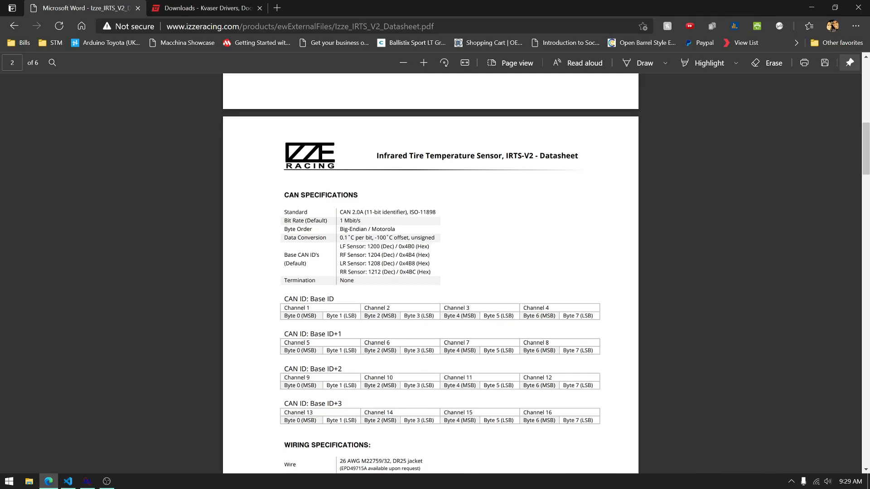
pyautogui.hotkey('alt', 'Tab')
pyautogui.doubleClick(202, 85)
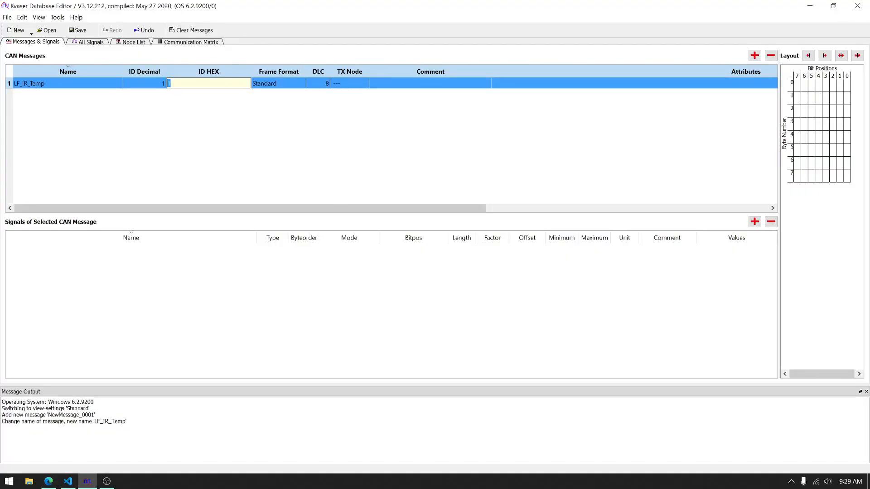
pyautogui.write('4b0')
pyautogui.press('Return')
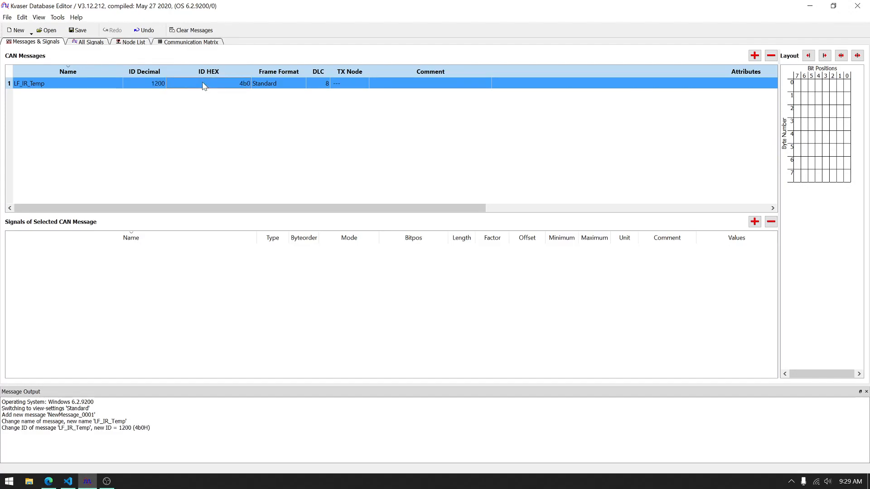
# Step: Try the decimal ID 1201 for the LF_IR_Temp message and restore its hex ID to 4b0
pyautogui.doubleClick(151, 85)
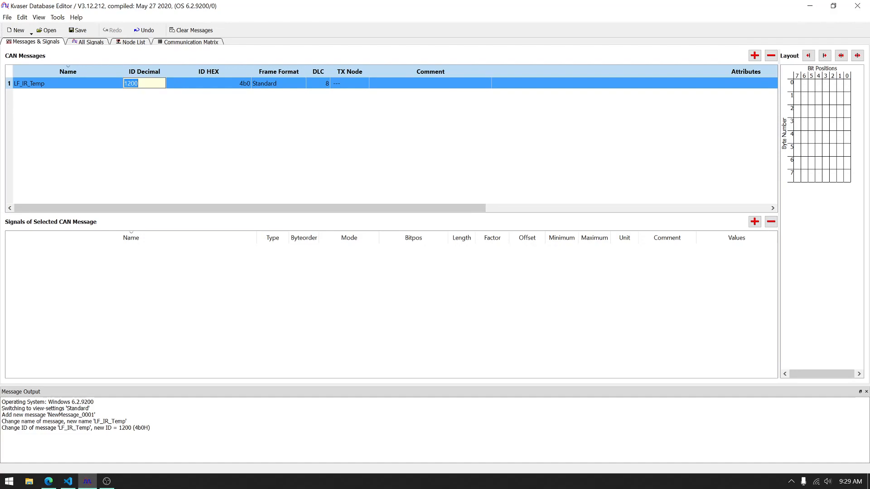
pyautogui.write('1201')
pyautogui.press('Tab')
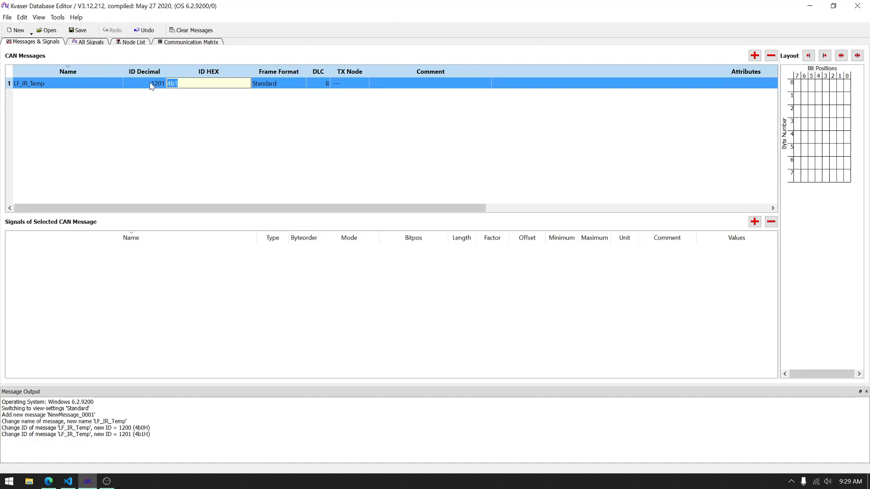
pyautogui.write('4b0')
pyautogui.press('Return')
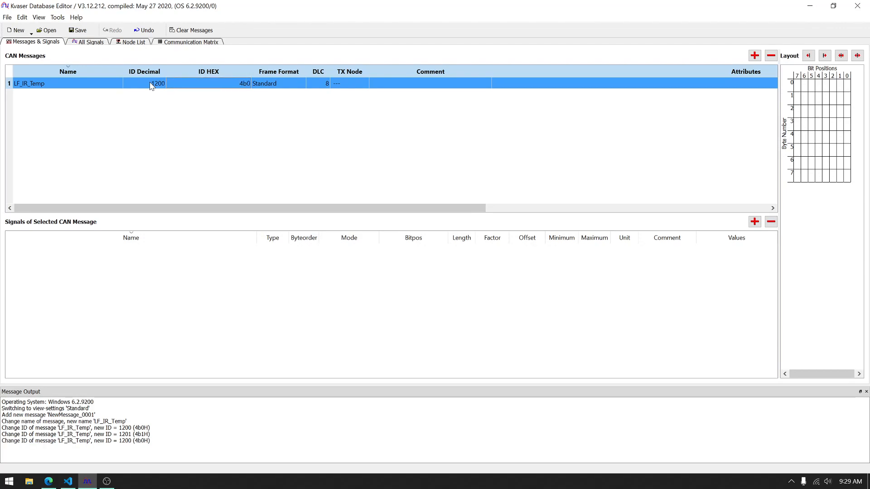
# Step: Review the frame format and TX node options of the LF_IR_Temp message
pyautogui.click(296, 85)
pyautogui.click(296, 84)
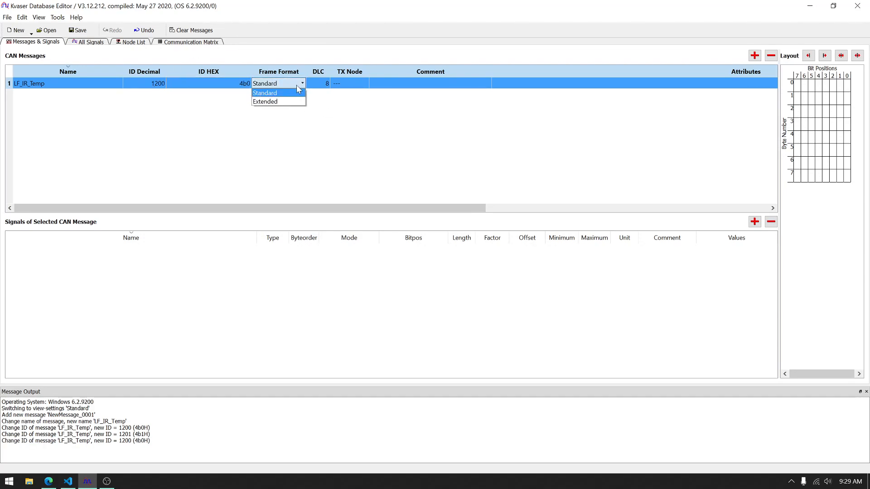
pyautogui.click(298, 85)
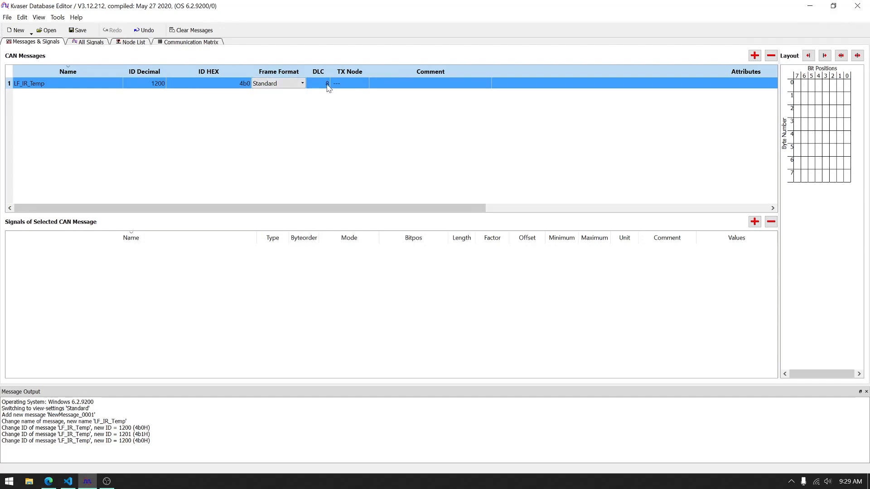
pyautogui.click(346, 85)
pyautogui.click(365, 84)
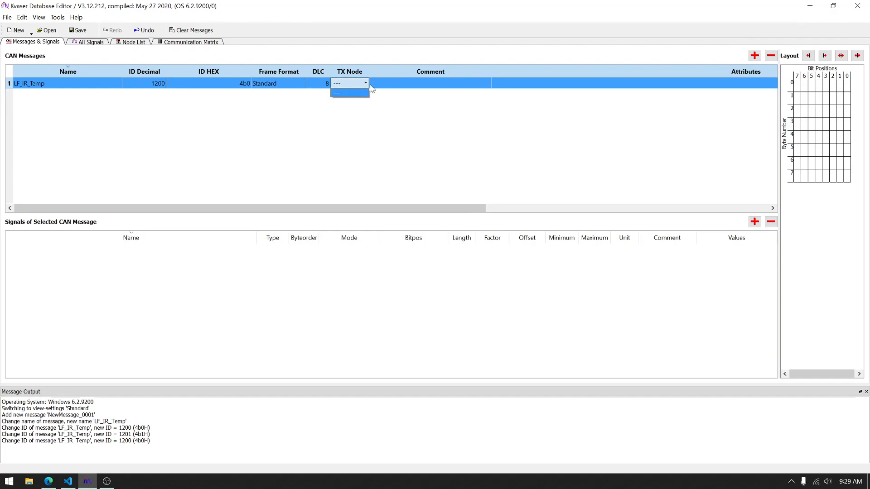
pyautogui.click(365, 84)
# Step: Add the comment "This is the LF ir temp sensor." to the LF_IR_Temp message
pyautogui.doubleClick(390, 84)
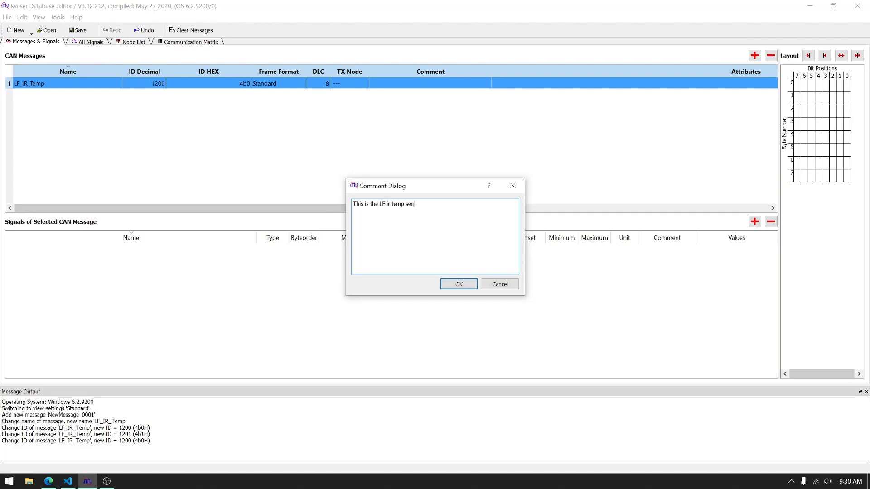
pyautogui.write('p')
pyautogui.click(458, 288)
pyautogui.click(459, 285)
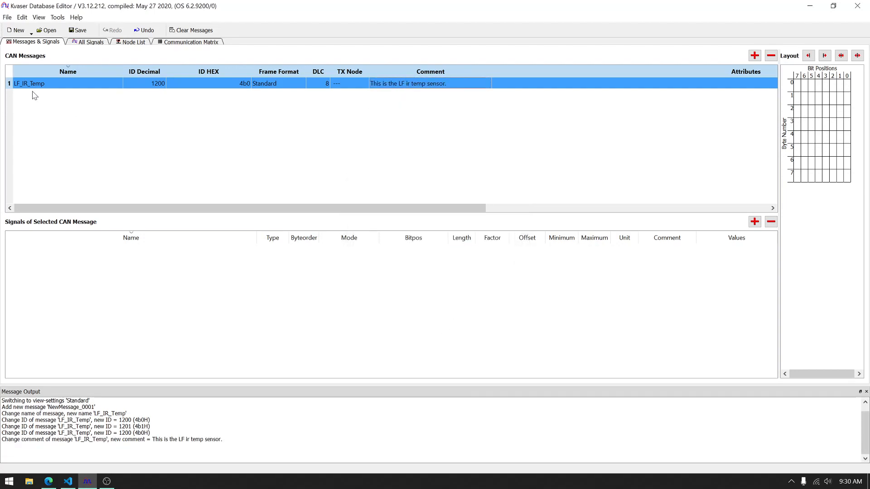
# Step: Add a new signal to the LF_IR_Temp message
pyautogui.click(55, 115)
pyautogui.rightClick(109, 266)
pyautogui.click(13, 259)
pyautogui.click(26, 86)
pyautogui.click(64, 107)
pyautogui.click(57, 86)
pyautogui.rightClick(130, 266)
pyautogui.click(174, 303)
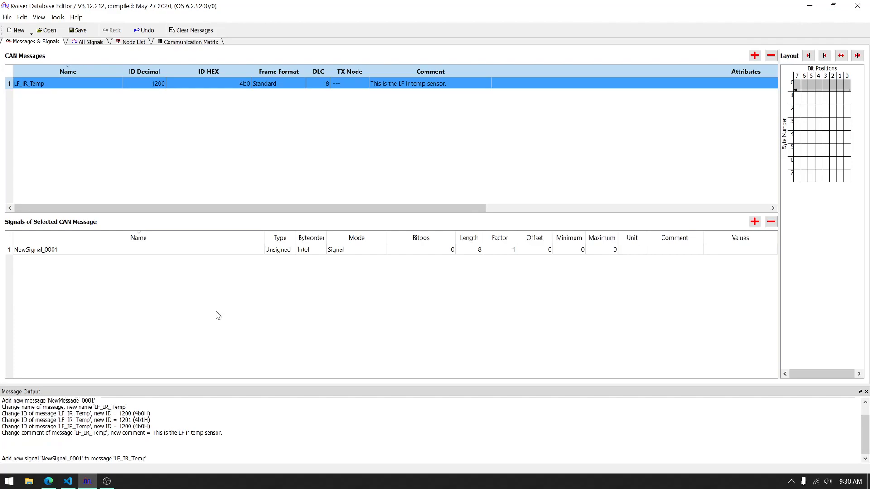
# Step: Check the channel names in the datasheet and rename the new signal of the LF_IR_Temp message to LF_Ch_1
pyautogui.hotkey('alt', 'Tab')
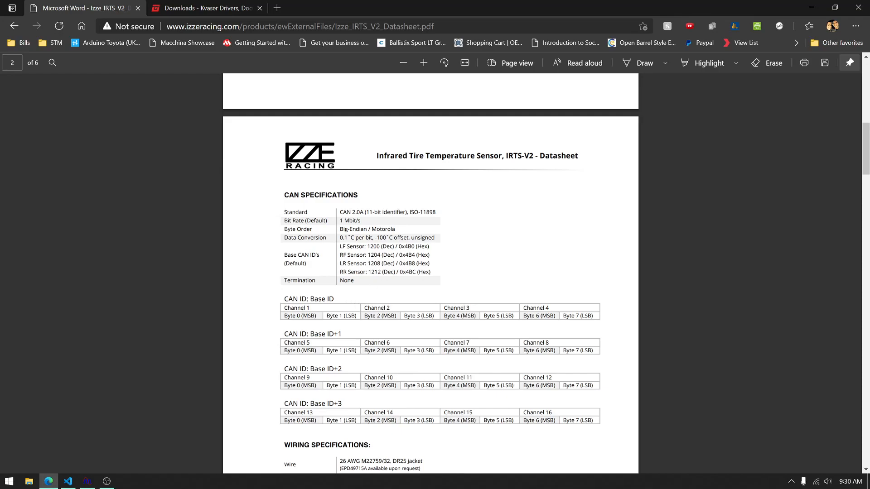
pyautogui.hotkey('alt', 'Tab')
pyautogui.doubleClick(110, 250)
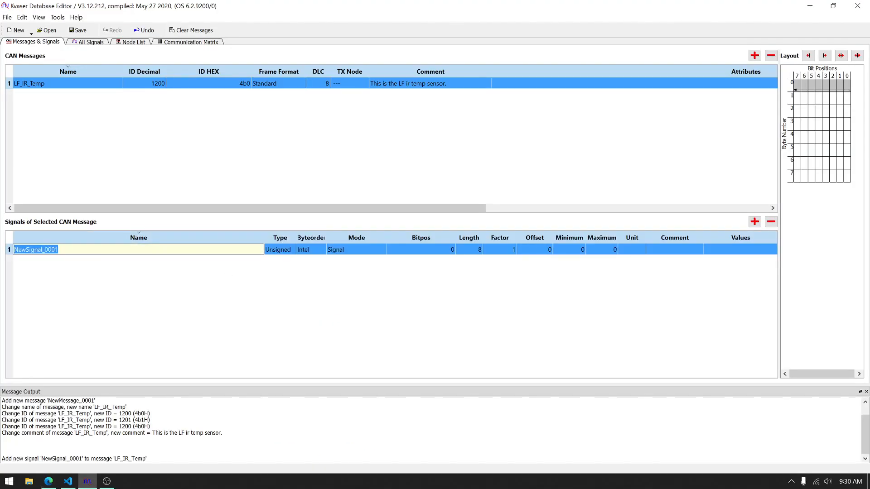
pyautogui.write('Channel')
pyautogui.press('BackSpace')
pyautogui.press('BackSpace')
pyautogui.press('BackSpace')
pyautogui.press('BackSpace')
pyautogui.press('BackSpace')
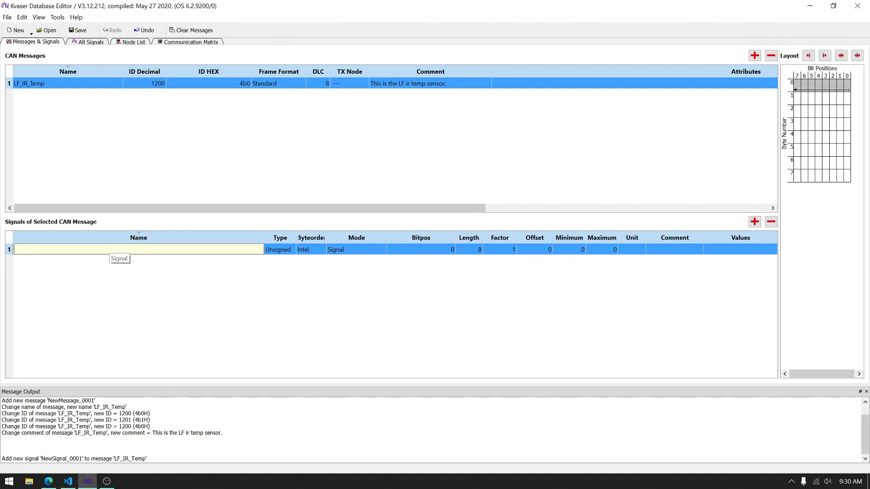
pyautogui.write('LF_C')
pyautogui.press('Return')
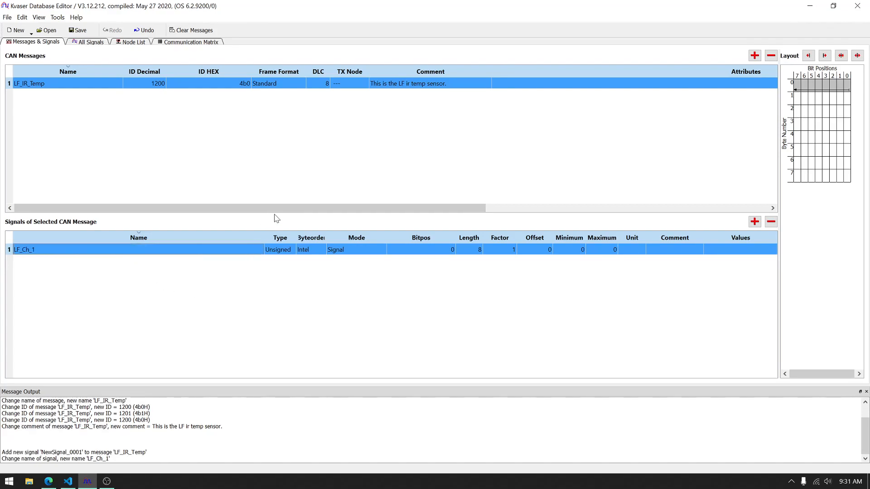
# Step: Set the length of the LF_Ch_1 signal to 16 bits and widen the Byteorder column and the layout pane
pyautogui.hotkey('alt', 'Tab')
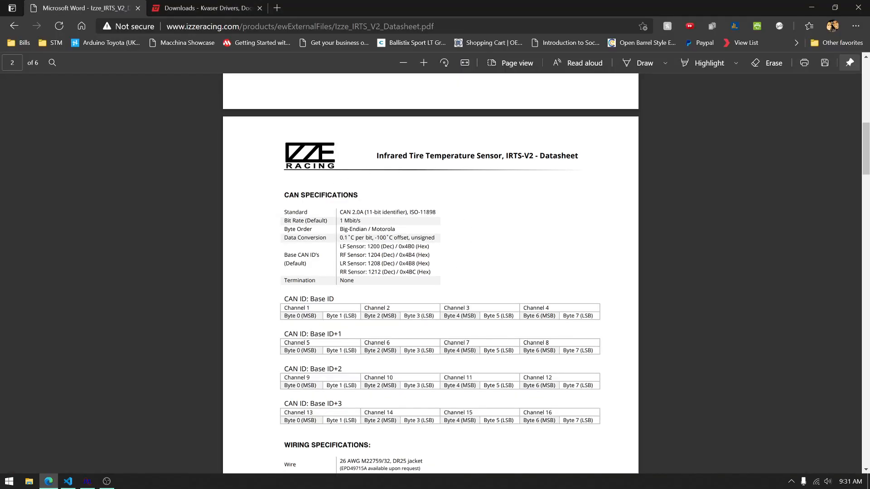
pyautogui.hotkey('alt', 'Tab')
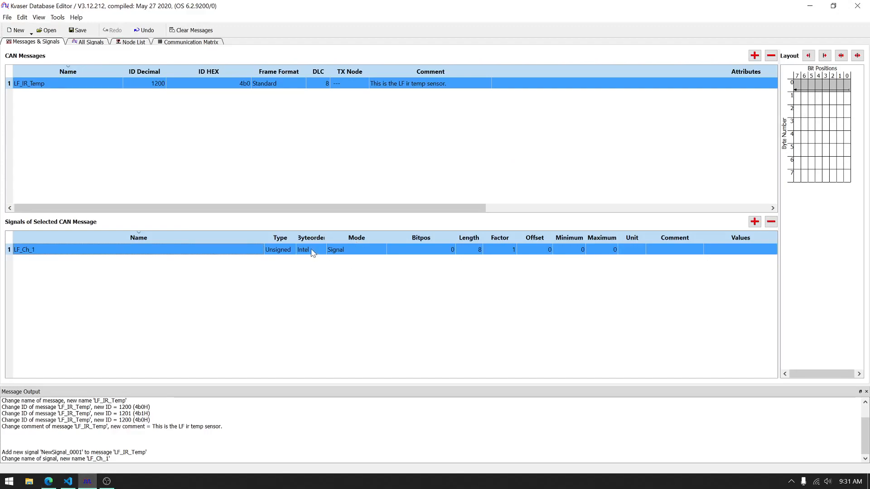
pyautogui.moveTo(326, 236); pyautogui.dragTo(333, 236)
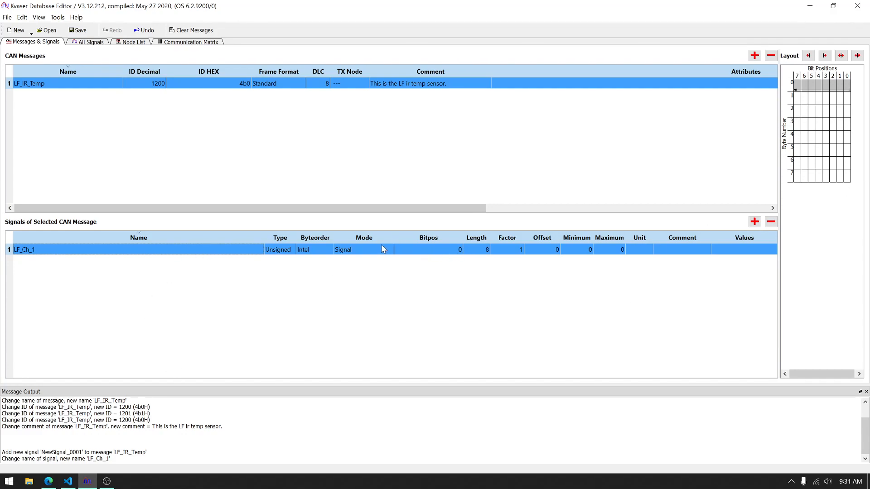
pyautogui.doubleClick(472, 252)
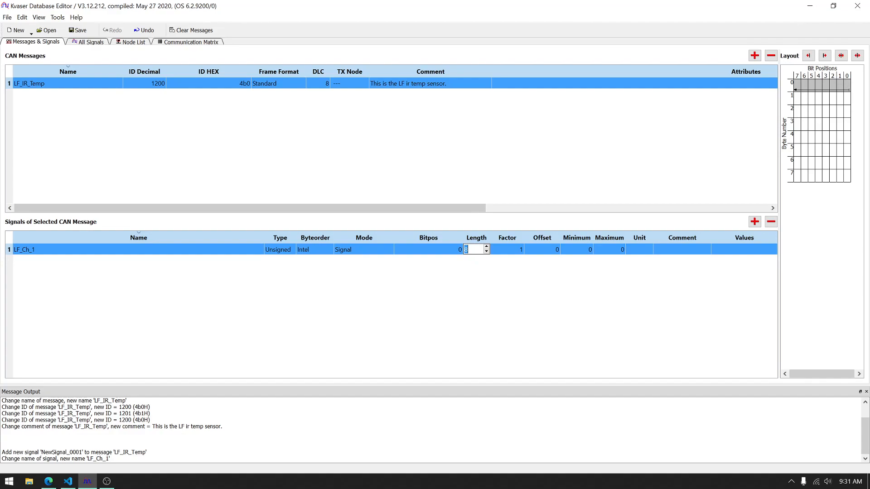
pyautogui.write('16')
pyautogui.press('Return')
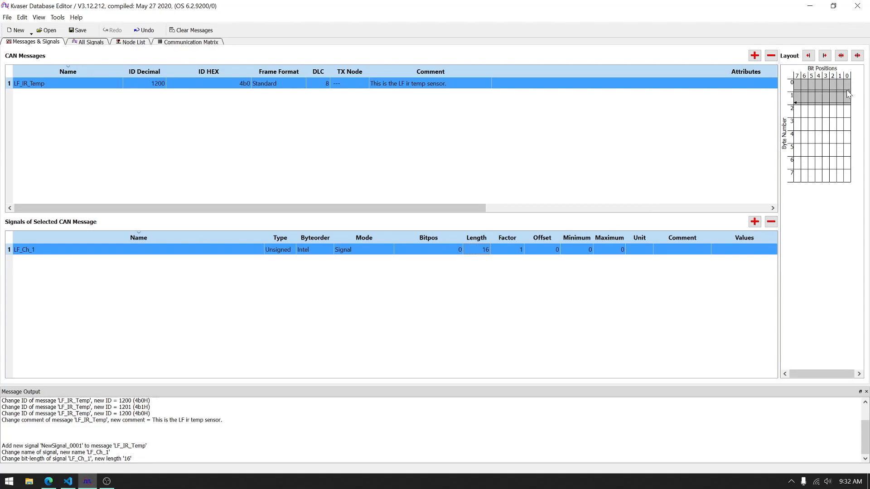
pyautogui.moveTo(779, 117); pyautogui.dragTo(687, 131)
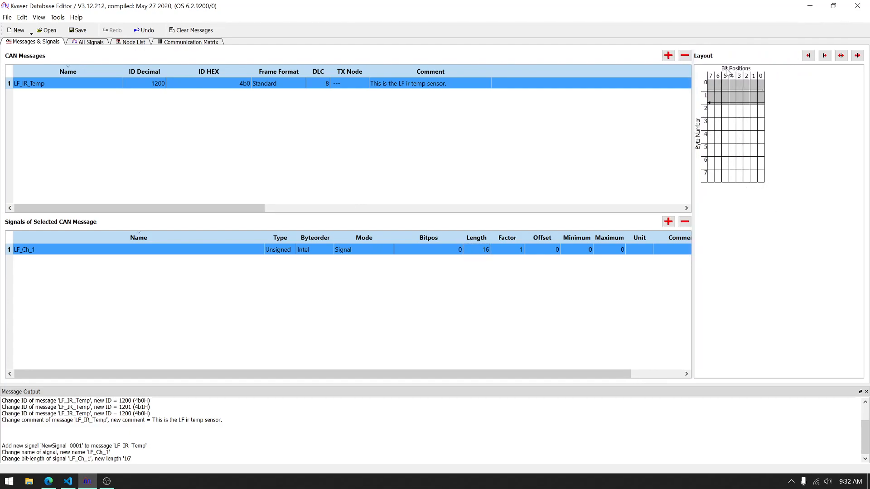
pyautogui.moveTo(692, 113); pyautogui.dragTo(759, 104)
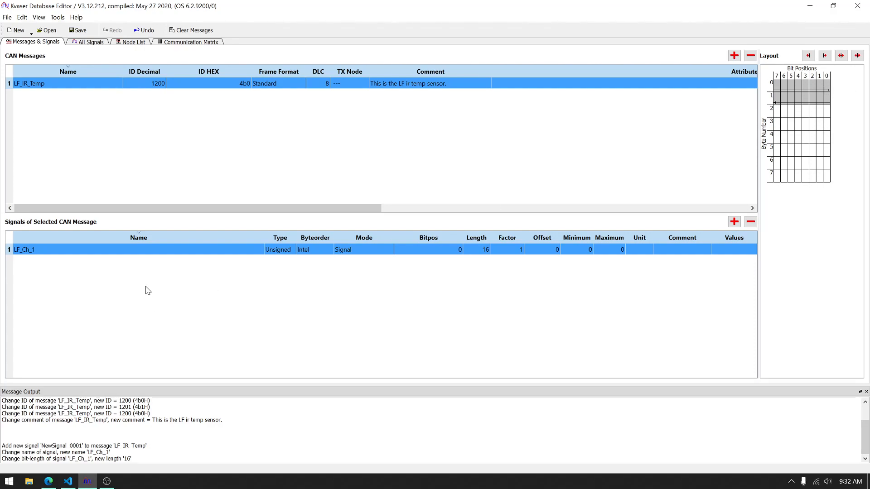
# Step: Set the LF_Ch_1 signal's byte order to Motorola and its bit position to 8
pyautogui.click(316, 254)
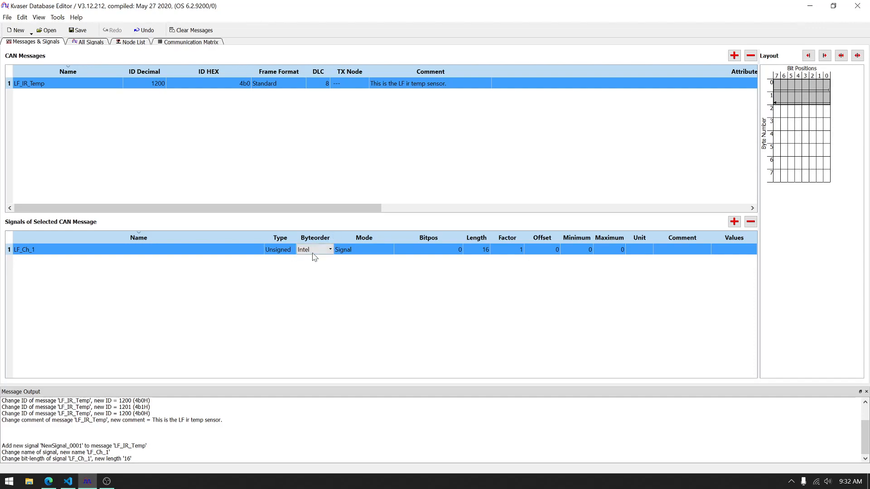
pyautogui.click(312, 266)
pyautogui.click(363, 250)
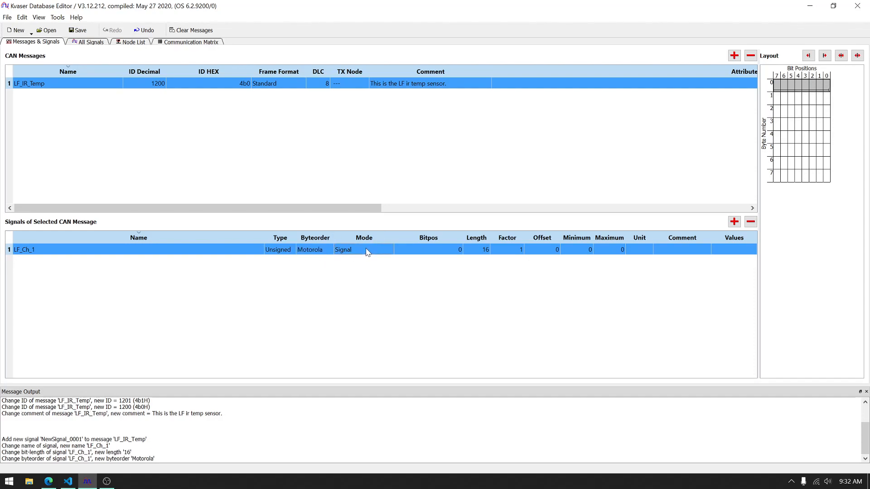
pyautogui.click(439, 251)
pyautogui.click(442, 254)
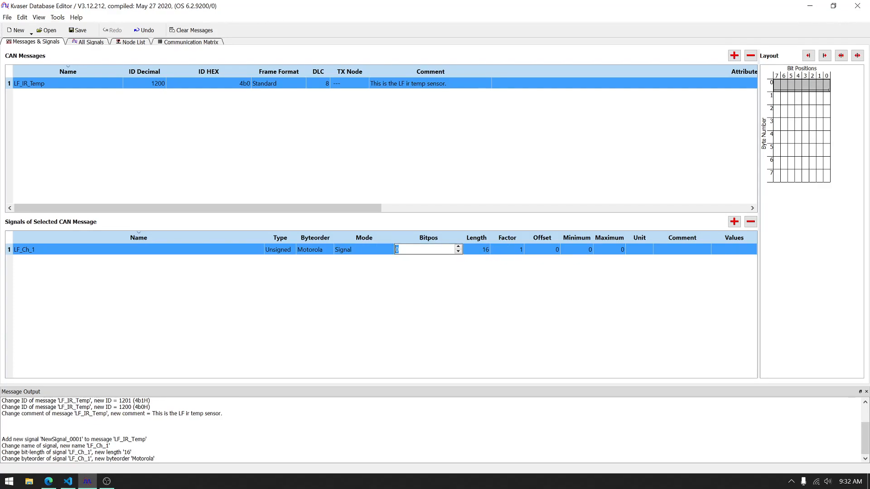
pyautogui.write('8')
pyautogui.press('Return')
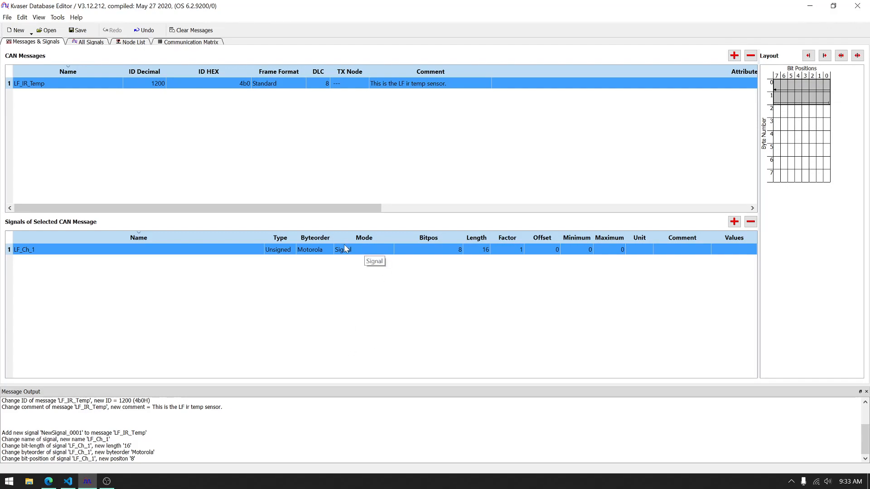
# Step: Try the Intel byte order on the LF_Ch_1 signal
pyautogui.click(308, 252)
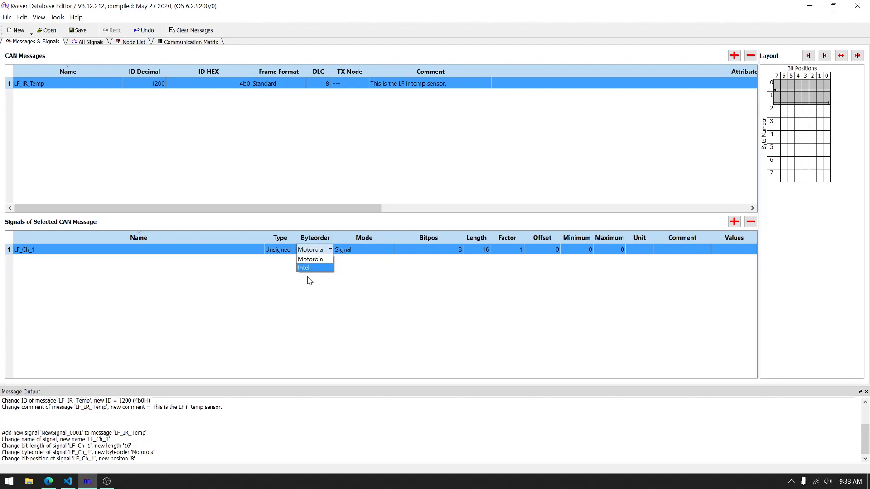
pyautogui.click(317, 267)
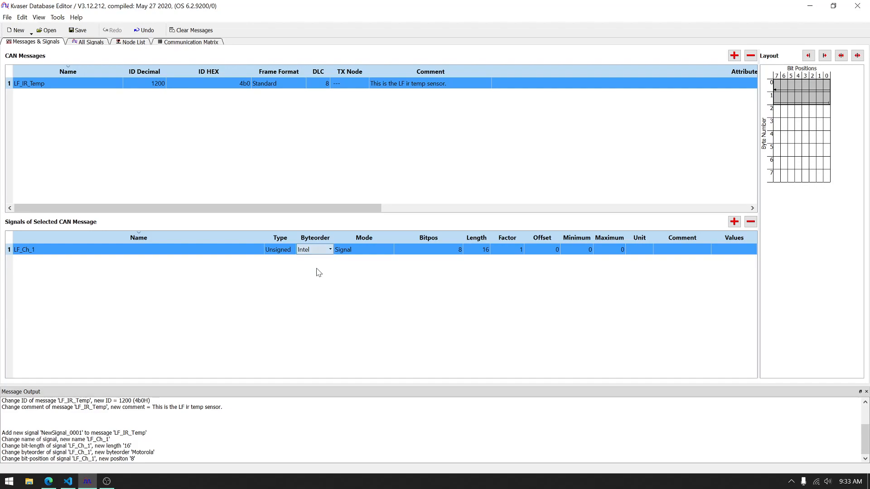
pyautogui.click(386, 249)
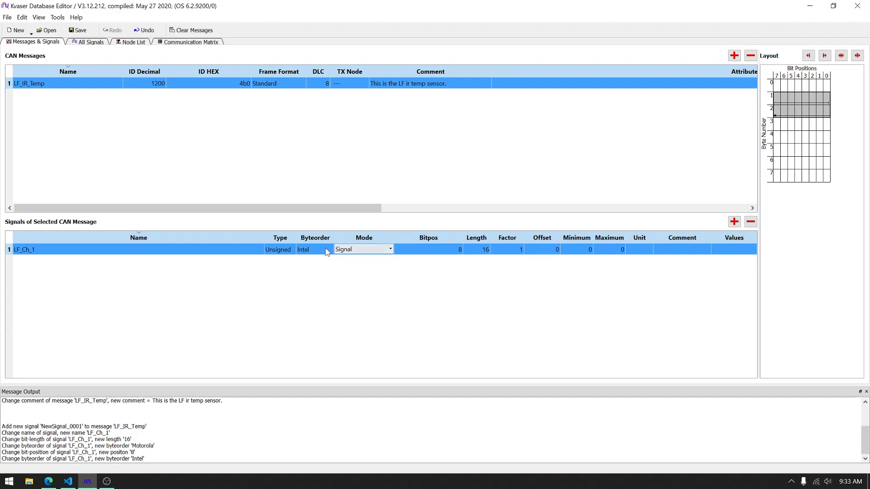
# Step: Check the data conversion in the datasheet and set the LF_Ch_1 signal's factor to 0.1
pyautogui.hotkey('alt', 'Tab')
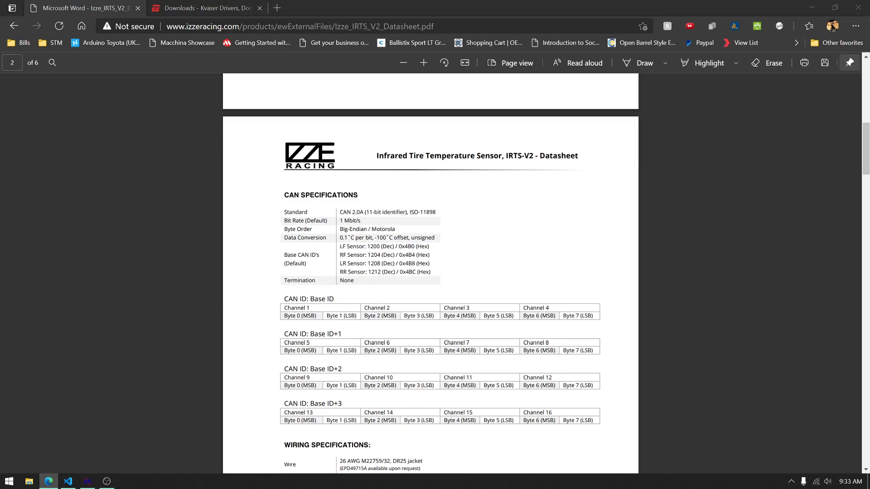
pyautogui.hotkey('alt', 'Tab')
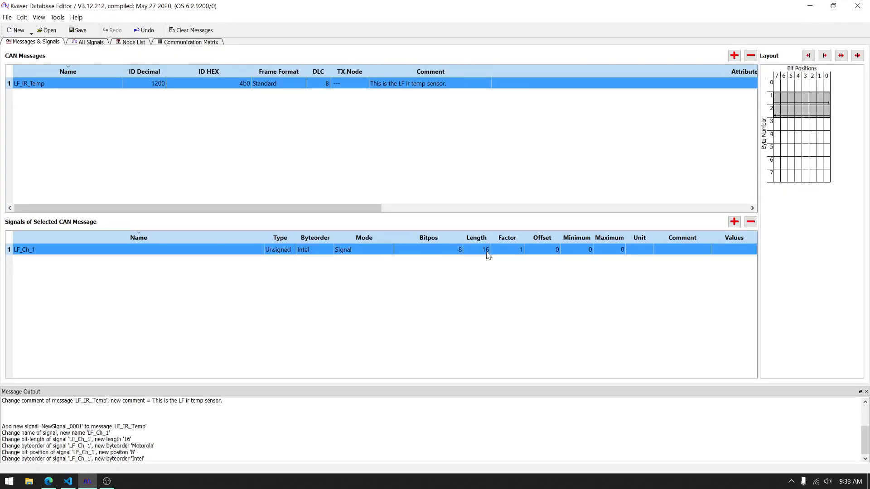
pyautogui.doubleClick(503, 250)
pyautogui.write('0.1')
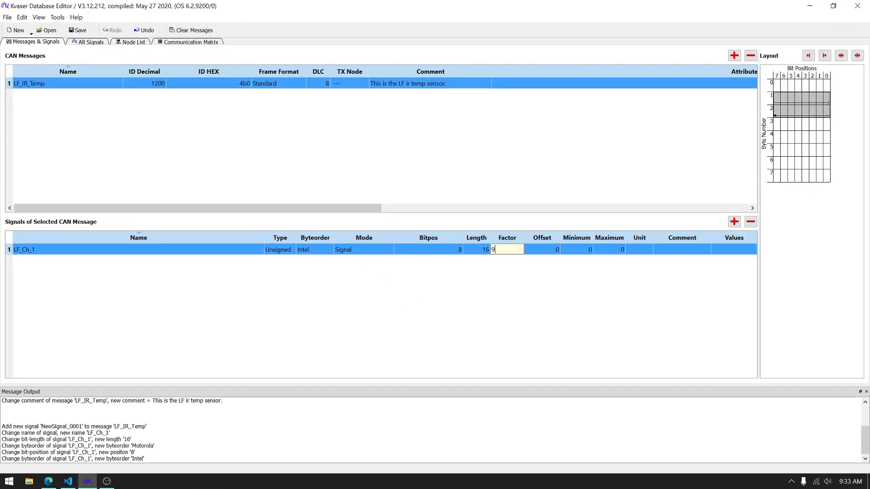
pyautogui.press('Tab')
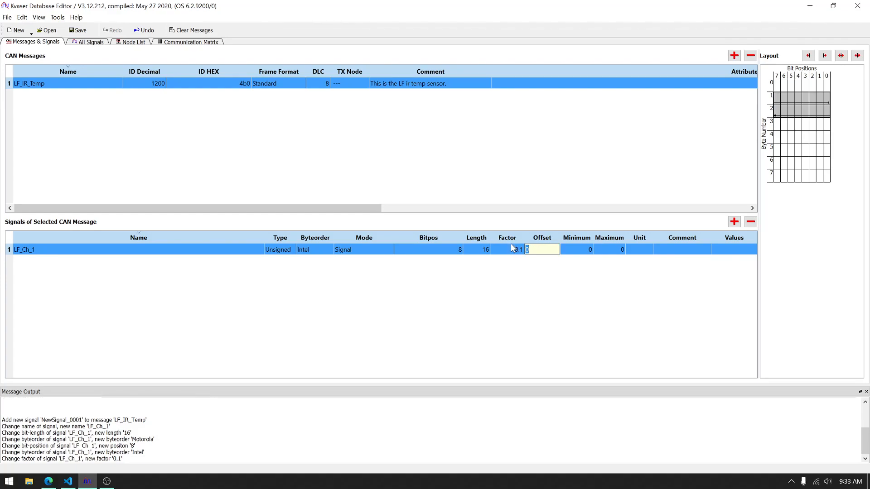
# Step: Look up the temperature offset in the datasheet and set the LF_Ch_1 signal's offset to -100
pyautogui.hotkey('alt', 'Tab')
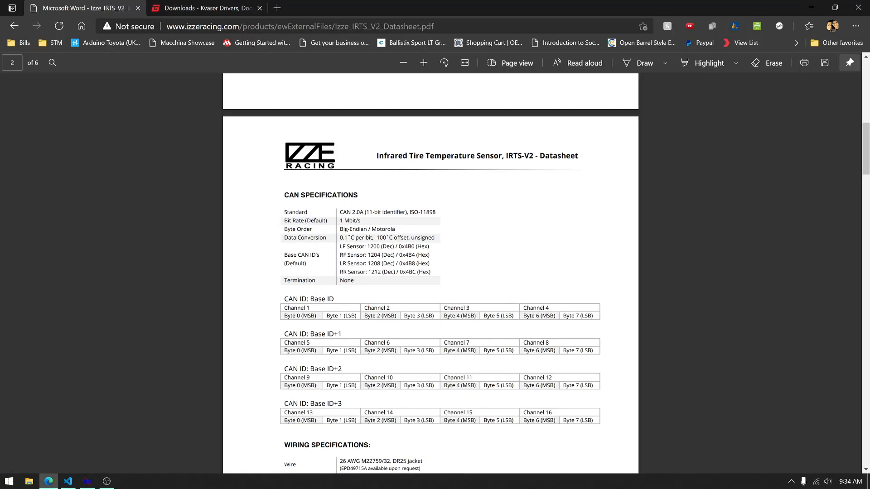
pyautogui.hotkey('alt', 'Tab')
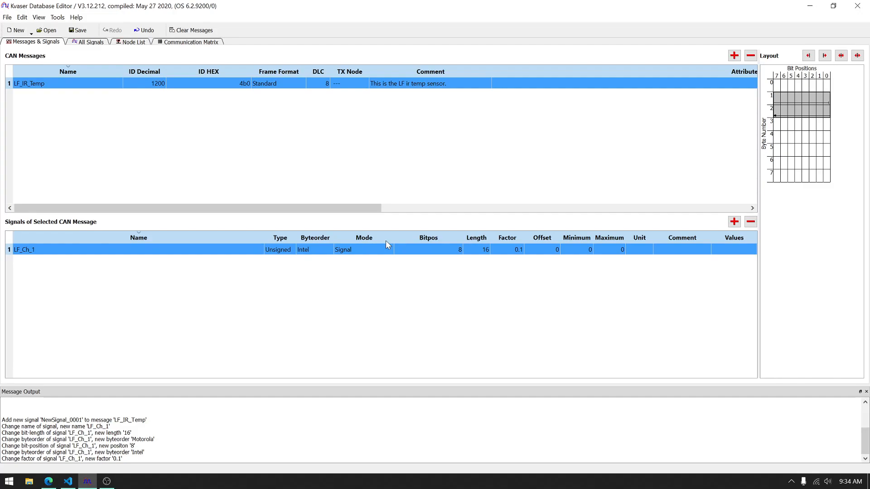
pyautogui.click(543, 253)
pyautogui.write('-100')
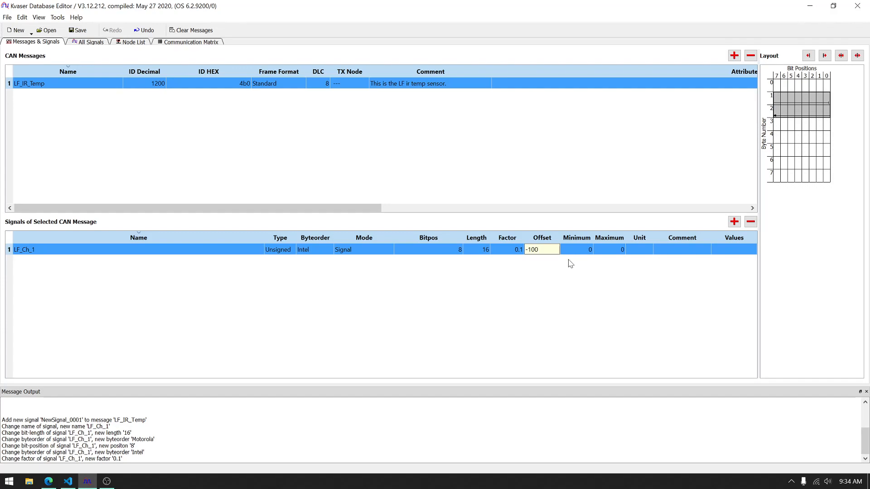
# Step: Set the unit of the LF_Ch_1 signal to C
pyautogui.click(640, 250)
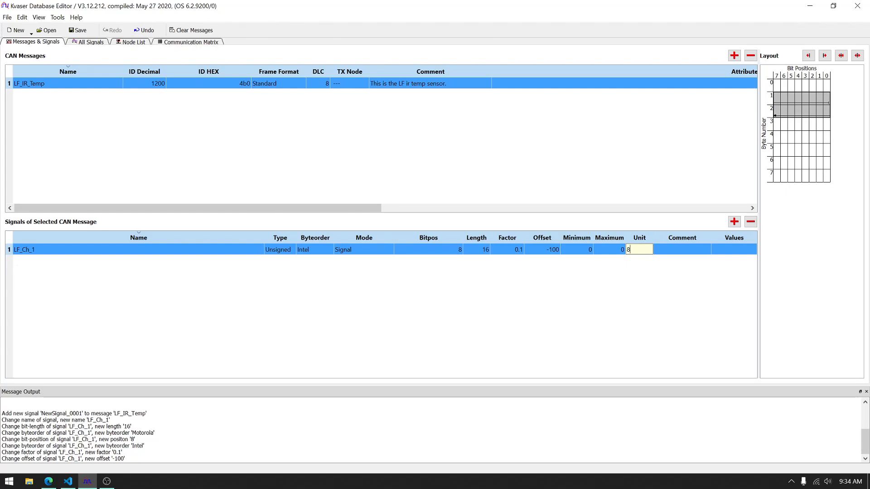
pyautogui.write('*x')
pyautogui.press('BackSpace')
pyautogui.write('c')
pyautogui.press('BackSpace')
pyautogui.press('BackSpace')
# Step: Try a length of 8 bits and a bit position of 0 for the LF_Ch_1 signal
pyautogui.click(484, 252)
pyautogui.write('8')
pyautogui.click(434, 251)
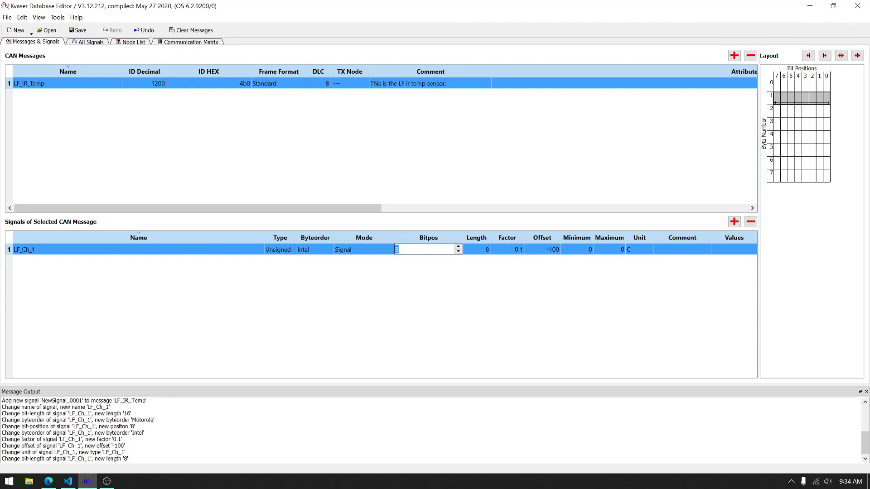
pyautogui.write('0')
pyautogui.press('Return')
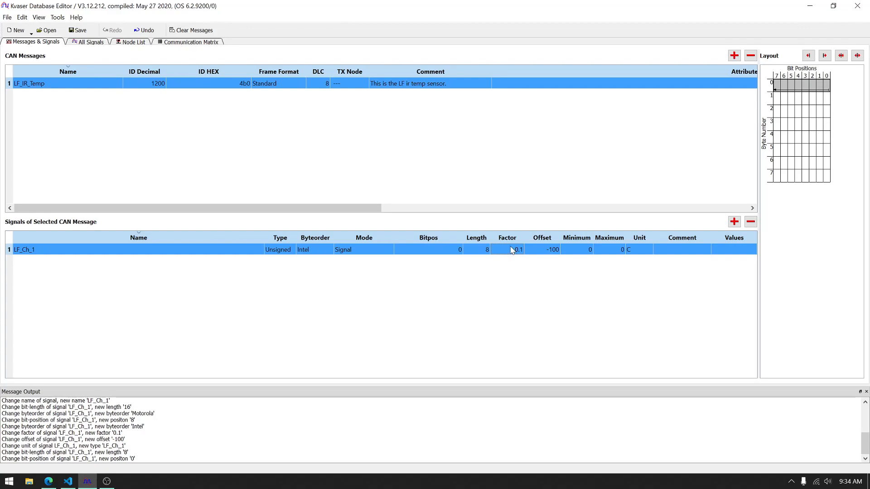
# Step: Check the channel byte layout in the datasheet and set LF_Ch_1 to bit position 8 and length 16
pyautogui.hotkey('alt', 'Tab')
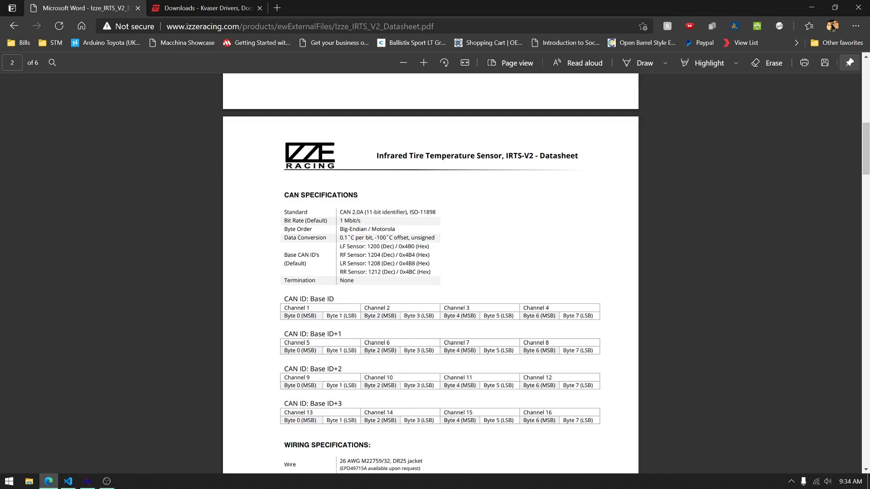
pyautogui.hotkey('alt', 'Tab')
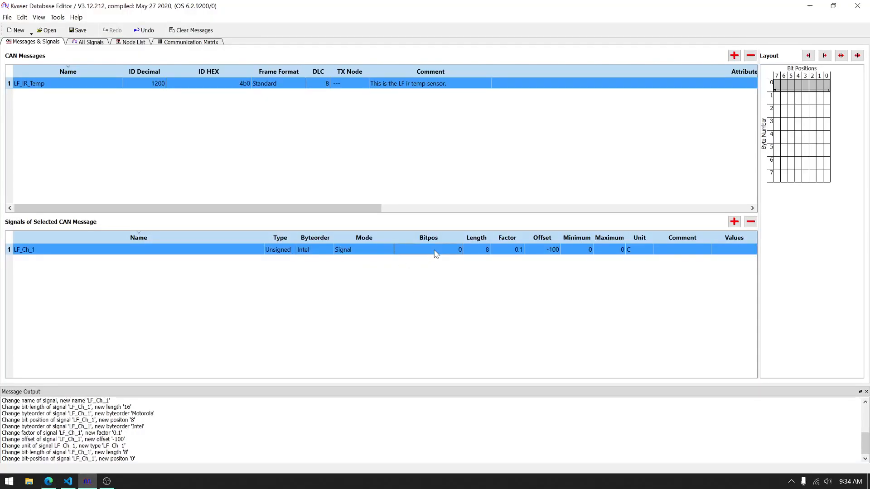
pyautogui.doubleClick(435, 251)
pyautogui.write('8')
pyautogui.press('Tab')
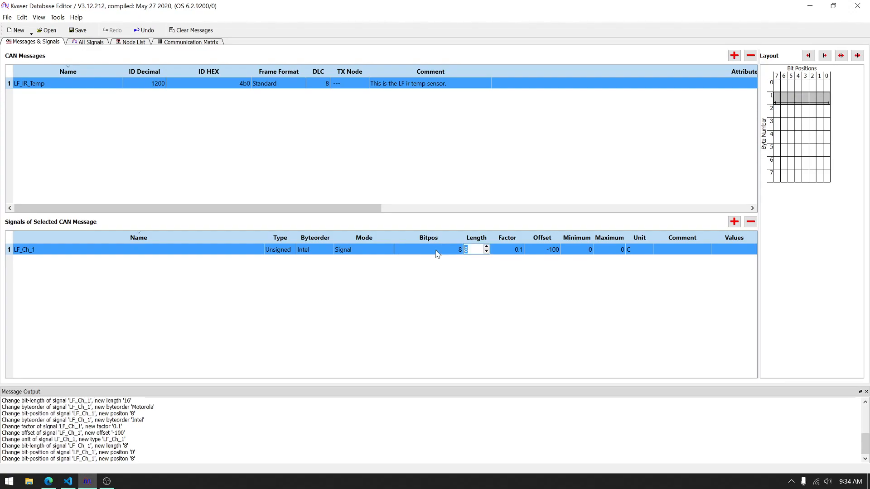
pyautogui.write('16')
# Step: Set the byte order of the LF_Ch_1 signal to Motorola
pyautogui.click(317, 252)
pyautogui.click(318, 250)
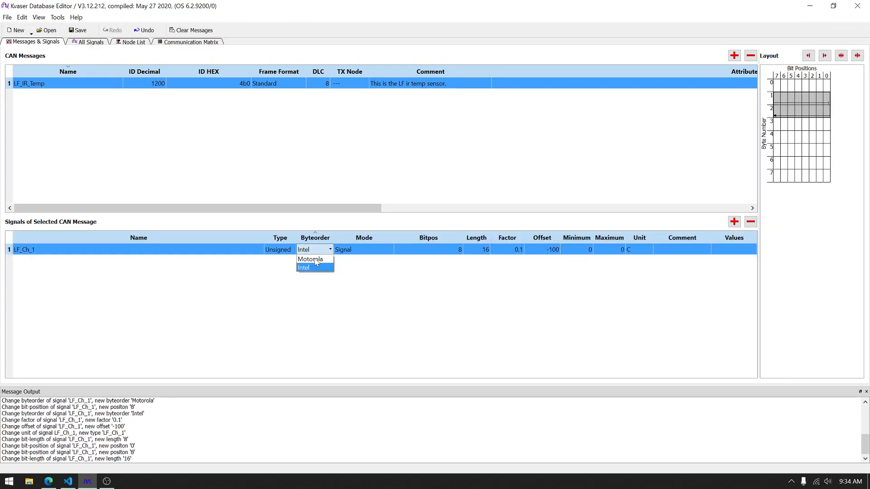
pyautogui.click(319, 259)
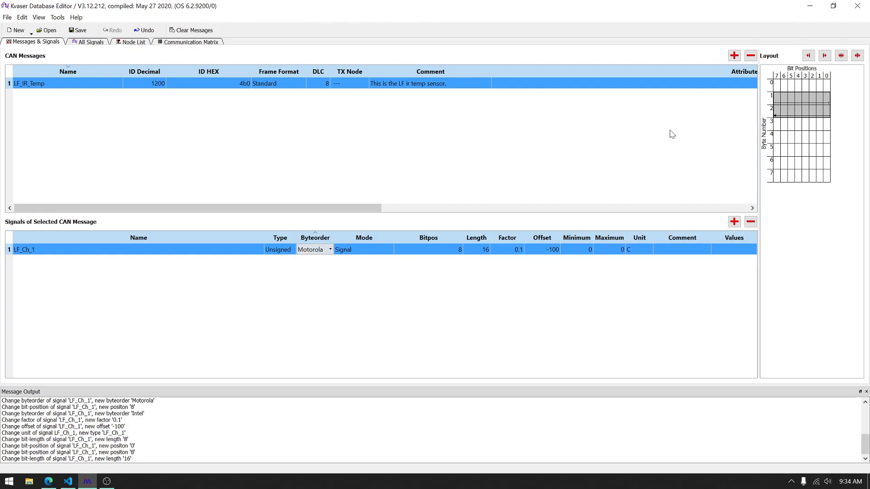
pyautogui.click(511, 250)
pyautogui.click(630, 292)
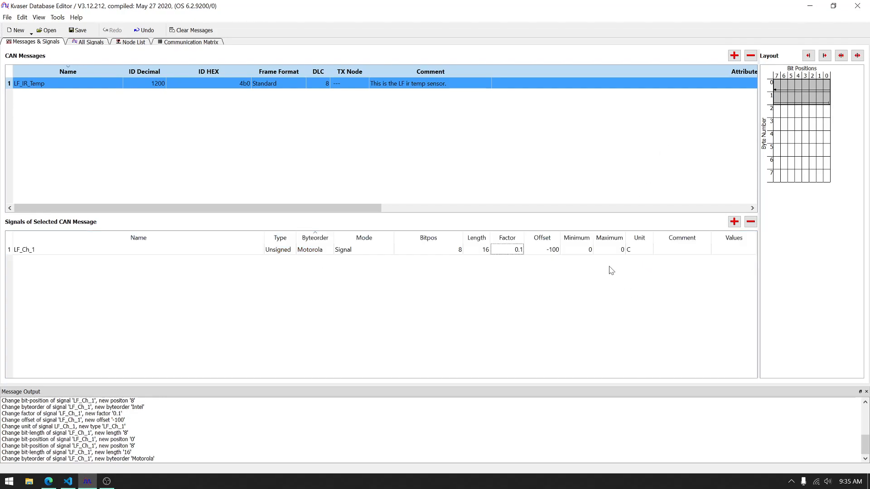
# Step: Add a second signal to the LF_IR_Temp message and name it LF_Ch_2
pyautogui.rightClick(26, 249)
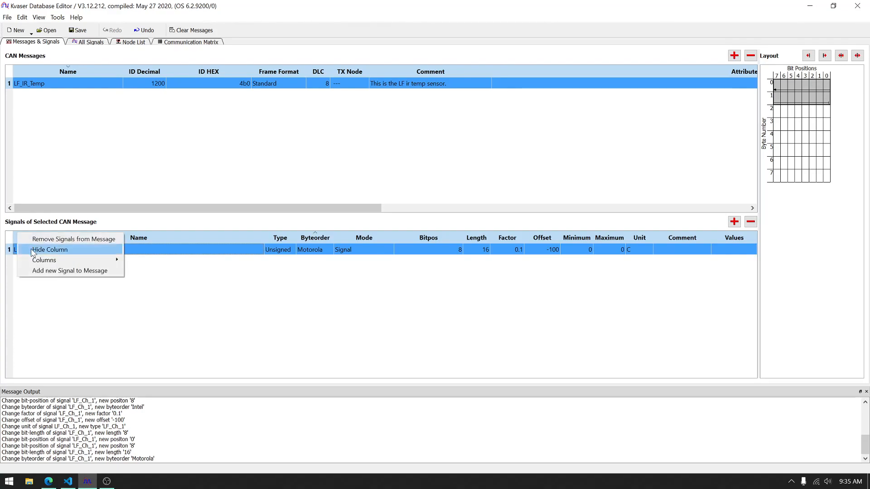
pyautogui.click(87, 271)
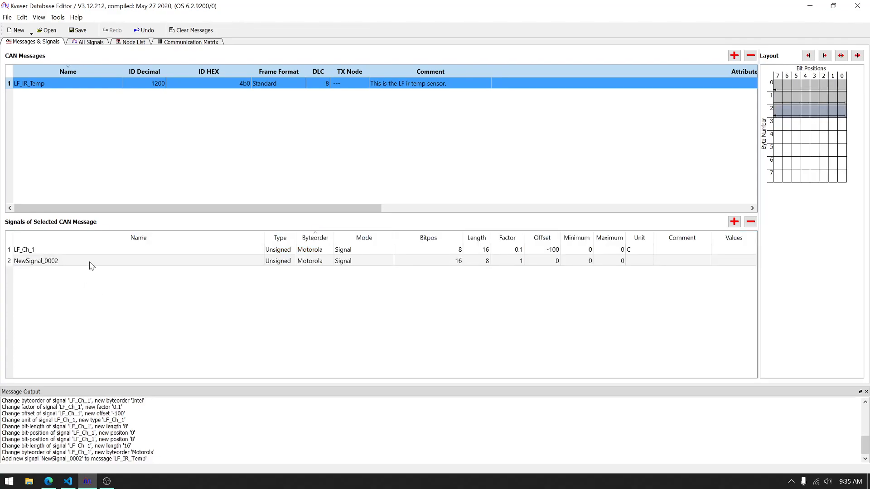
pyautogui.click(91, 265)
pyautogui.click(91, 265)
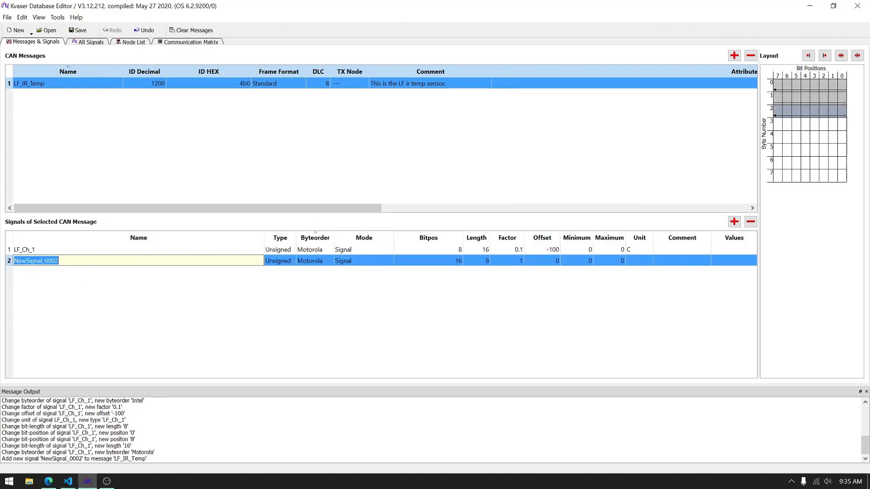
pyautogui.write('LF_Ch_2')
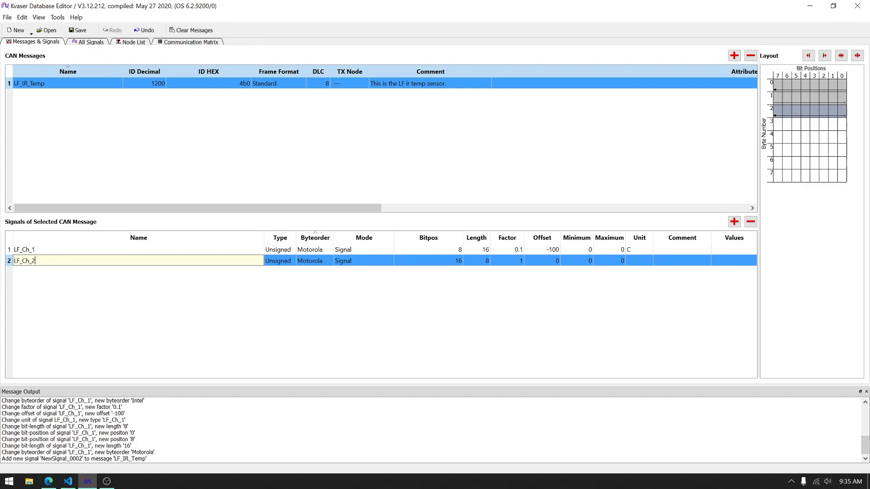
pyautogui.press('Tab')
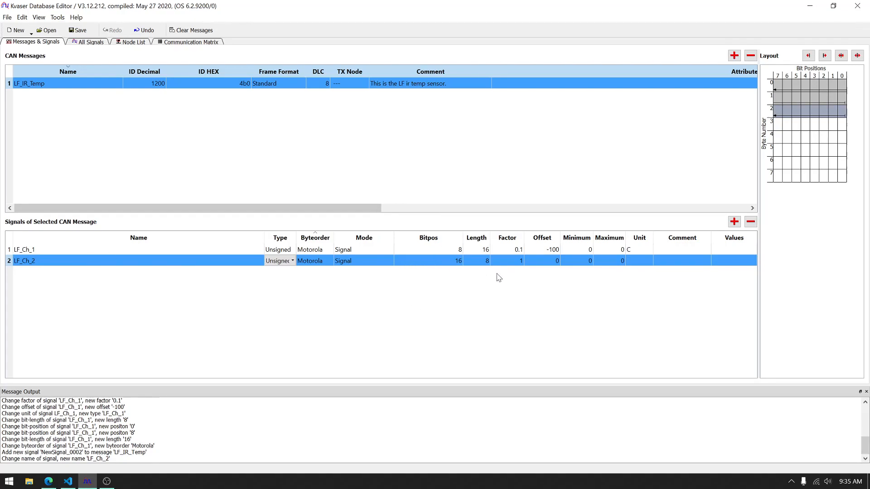
# Step: Set the LF_Ch_2 signal to length 16 and bit position 24
pyautogui.click(478, 261)
pyautogui.write('16')
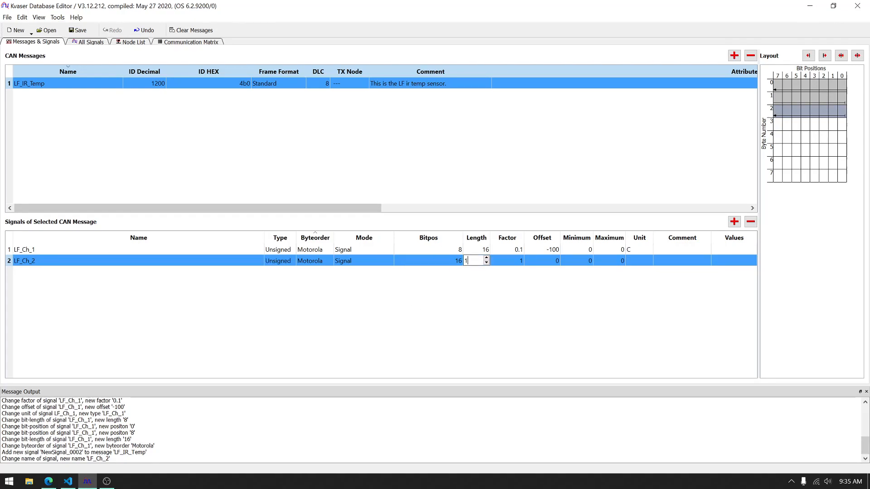
pyautogui.click(447, 261)
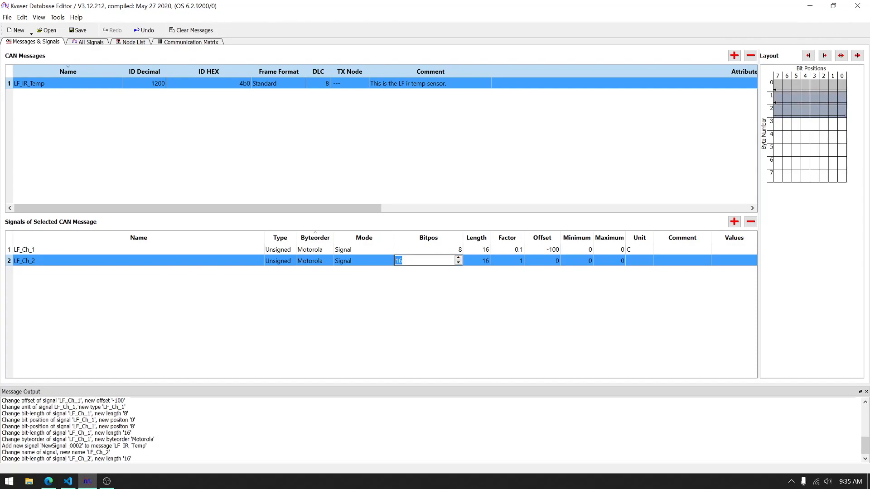
pyautogui.write('24')
pyautogui.press('Tab')
pyautogui.press('Tab')
# Step: Give the LF_Ch_2 signal a factor of 0.1, an offset of -100 and the unit C
pyautogui.write('0.1')
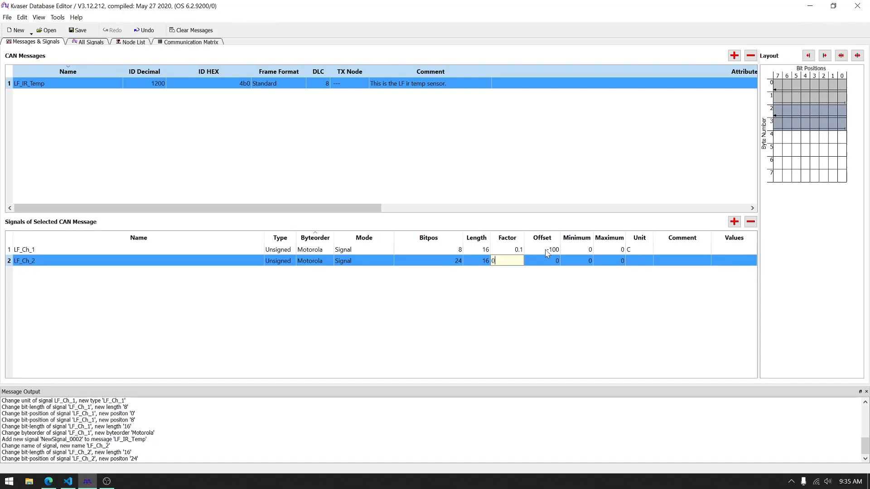
pyautogui.press('Tab')
pyautogui.write('-100')
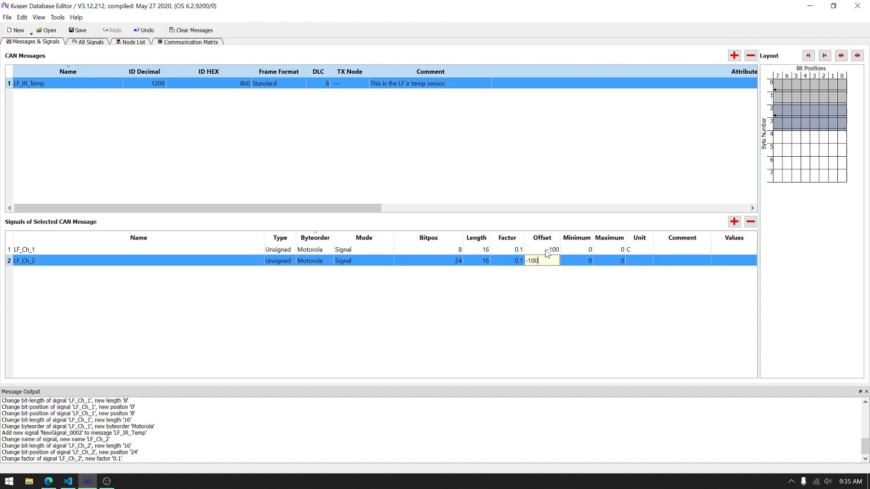
pyautogui.press('Tab')
pyautogui.press('Tab')
pyautogui.press('Tab')
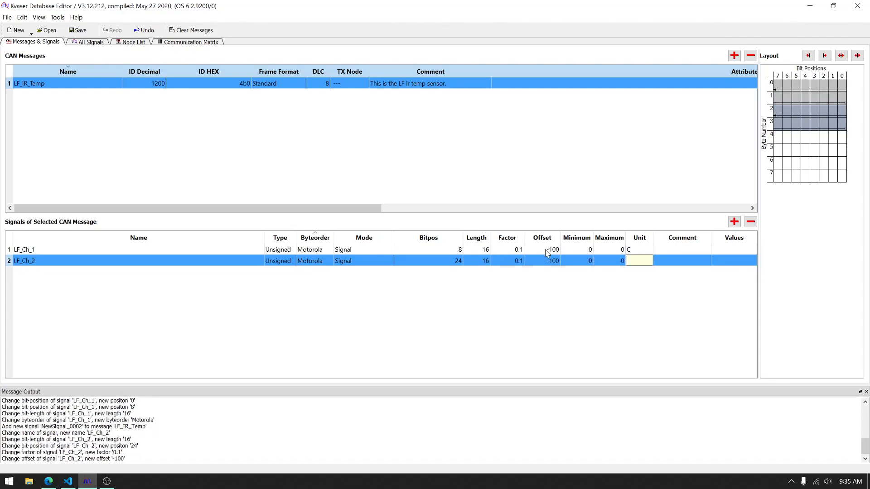
pyautogui.write('C')
pyautogui.press('Return')
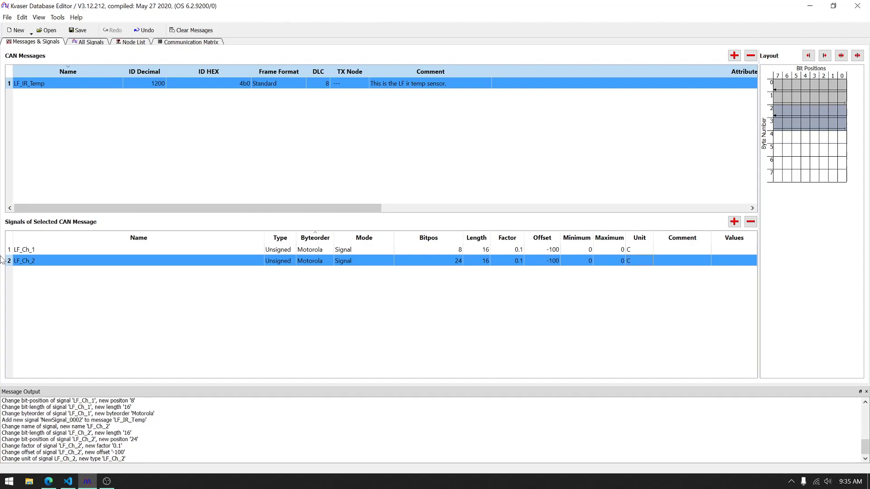
# Step: Add a third signal to the LF_IR_Temp message and name it LF_Ch_3
pyautogui.rightClick(158, 280)
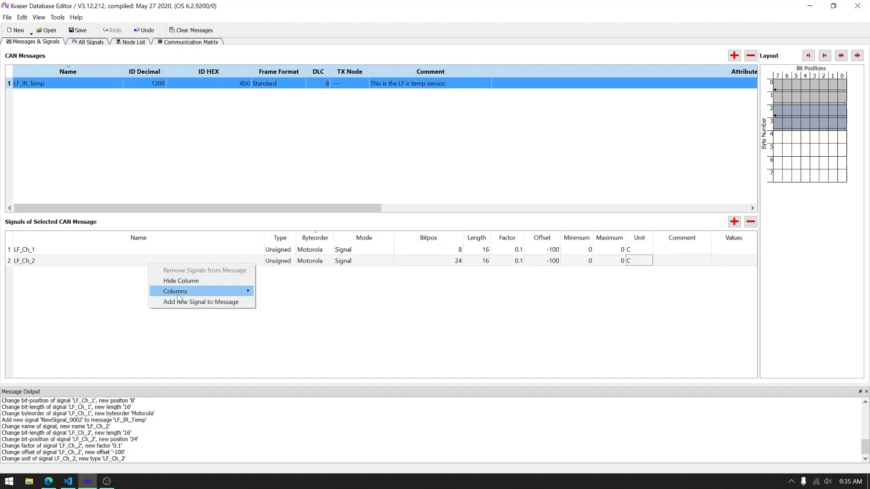
pyautogui.click(181, 302)
pyautogui.doubleClick(124, 272)
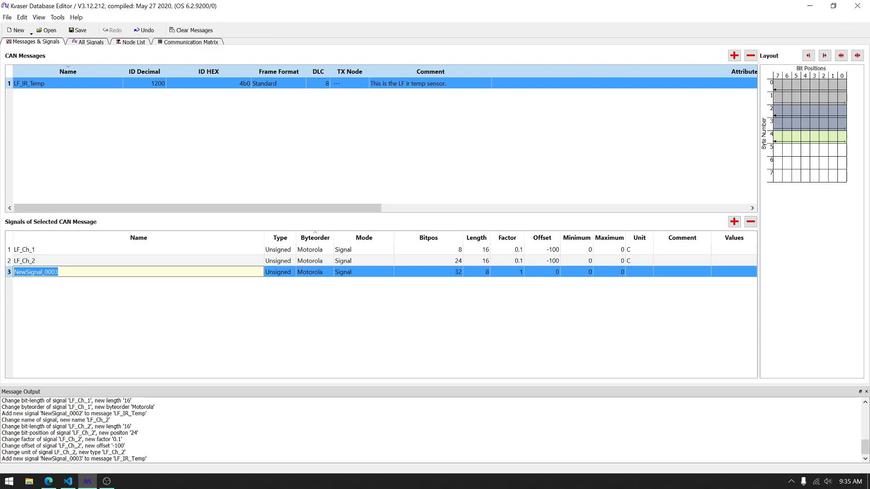
pyautogui.write('LF_Ch_3')
pyautogui.press('Tab')
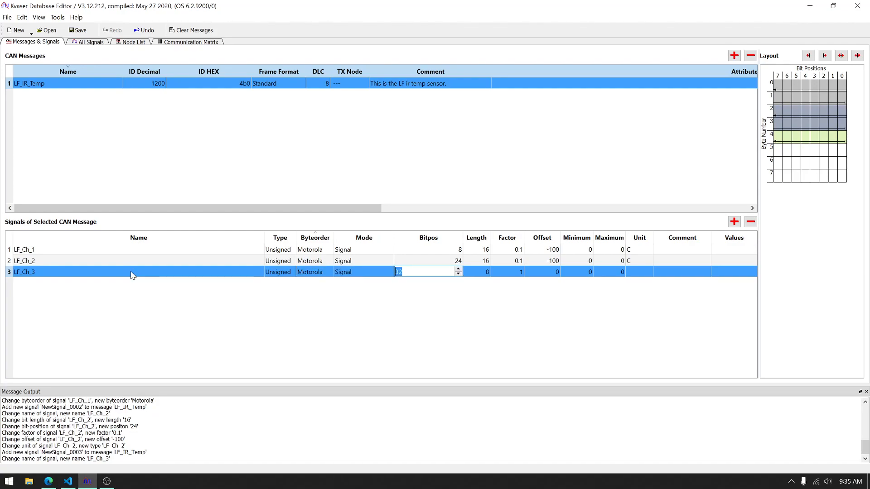
# Step: Set the LF_Ch_3 signal to bit position 40 and length 16
pyautogui.write('40')
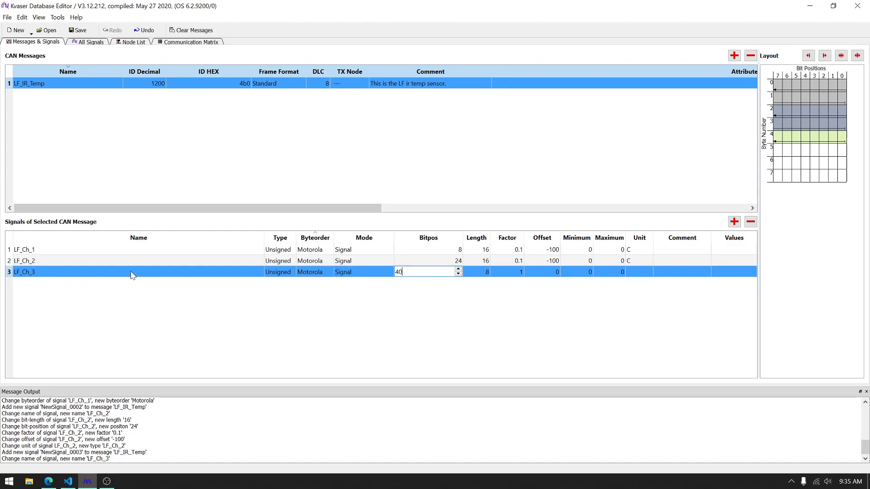
pyautogui.press('Tab')
pyautogui.write('16')
pyautogui.press('Tab')
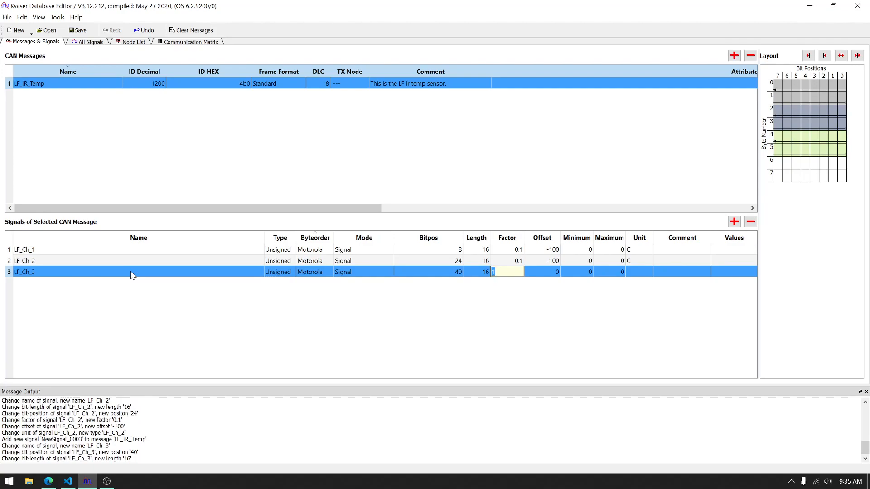
# Step: Give the LF_Ch_3 signal a factor of 0.1, an offset of -100 and the unit C
pyautogui.press('Tab')
pyautogui.hotkey('shift', 'Tab')
pyautogui.write('0.1')
pyautogui.press('Tab')
pyautogui.write('-100')
pyautogui.press('Tab')
pyautogui.press('Tab')
pyautogui.press('Tab')
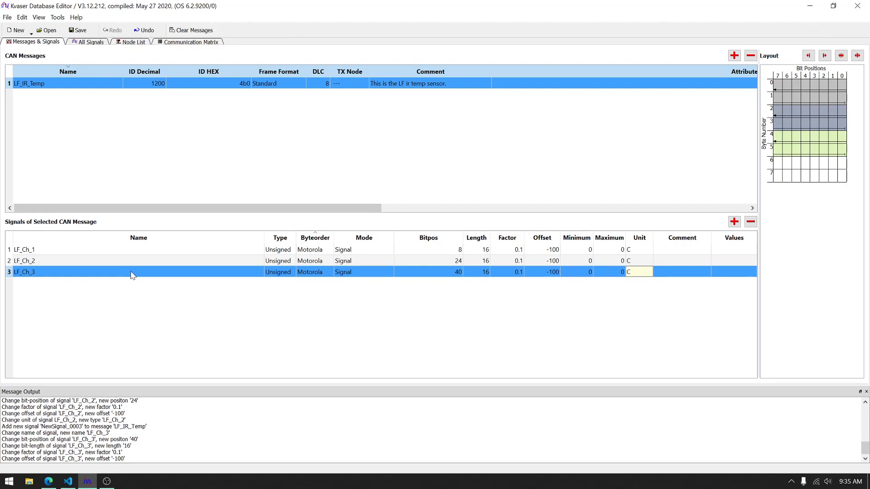
pyautogui.write('C')
pyautogui.press('Return')
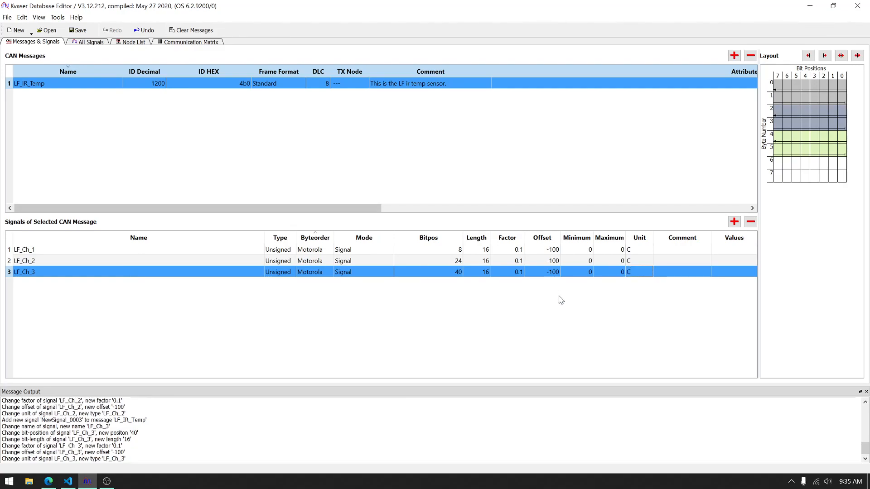
# Step: Add a fourth signal to the LF_IR_Temp message and name it LF_Ch_4
pyautogui.rightClick(84, 283)
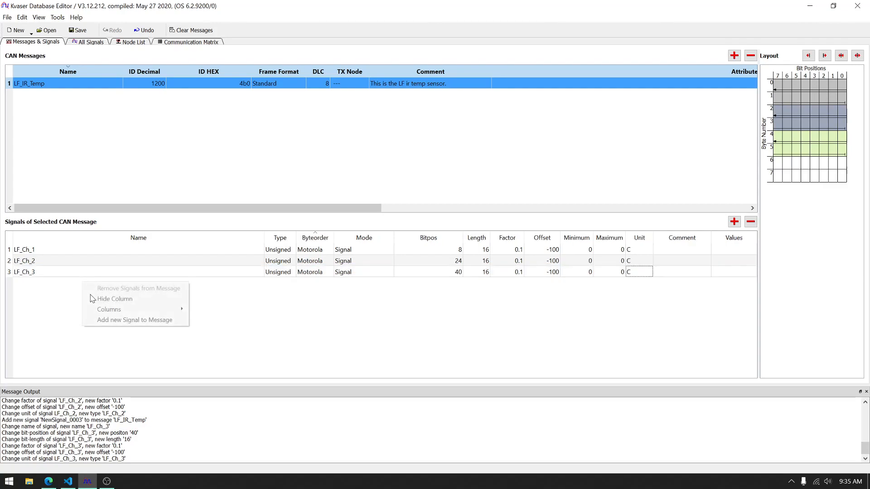
pyautogui.click(128, 319)
pyautogui.doubleClick(97, 283)
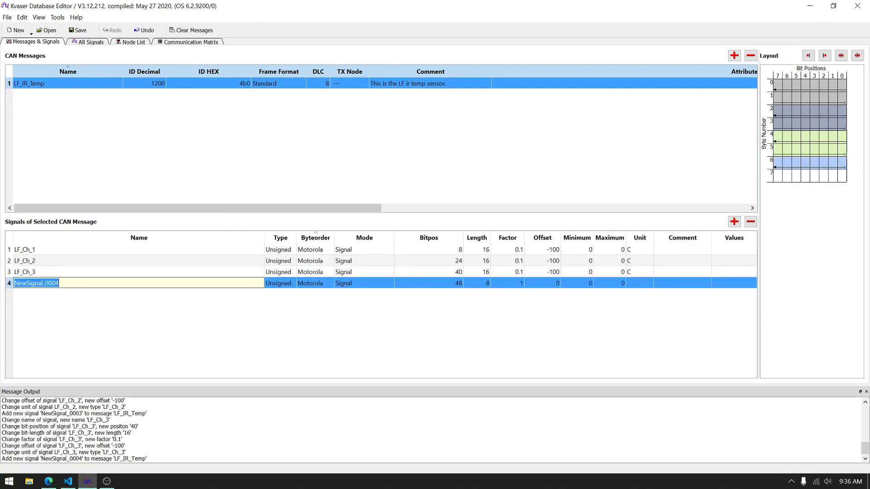
pyautogui.write('LF_C')
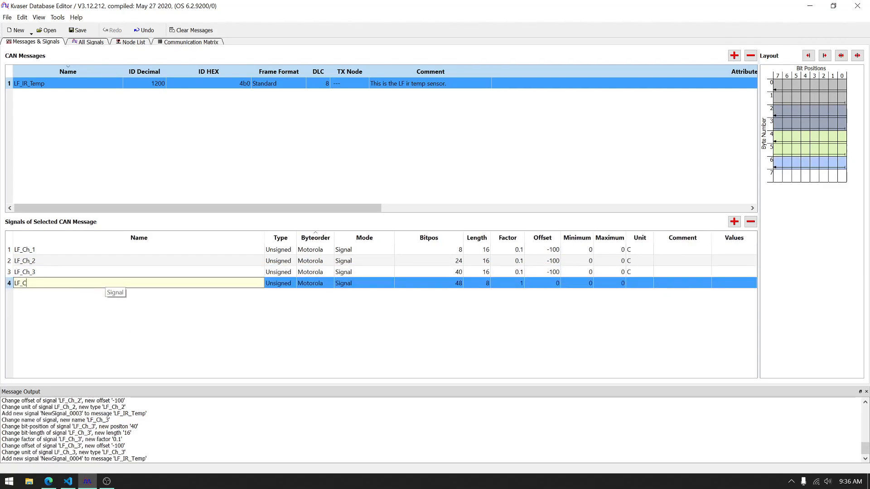
pyautogui.write('h_4')
pyautogui.press('Tab')
# Step: Set the LF_Ch_4 signal to bit position 56 and length 16
pyautogui.press('Tab')
pyautogui.press('Tab')
pyautogui.press('Tab')
pyautogui.write('56')
pyautogui.press('Tab')
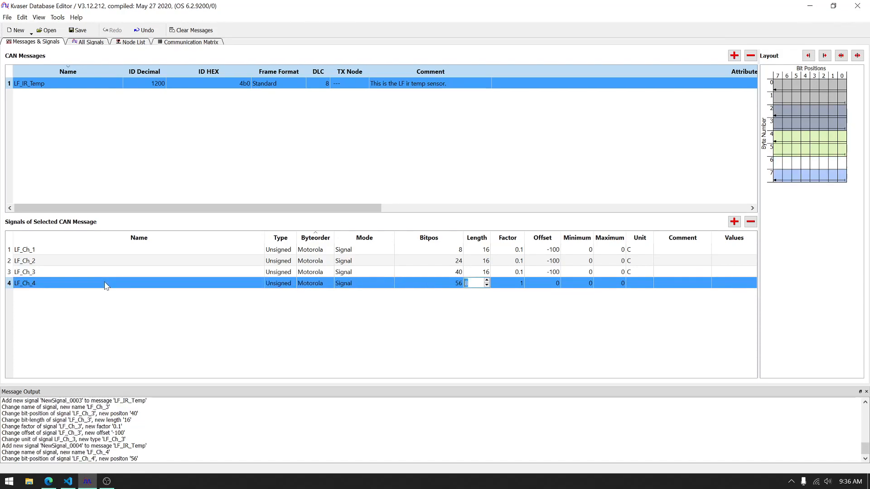
pyautogui.write('16')
# Step: Give the LF_Ch_4 signal a factor of 0.1, an offset of -100 and the unit C
pyautogui.press('Tab')
pyautogui.write('0.1')
pyautogui.press('Tab')
pyautogui.write('-100')
pyautogui.press('Tab')
pyautogui.press('Tab')
pyautogui.press('Tab')
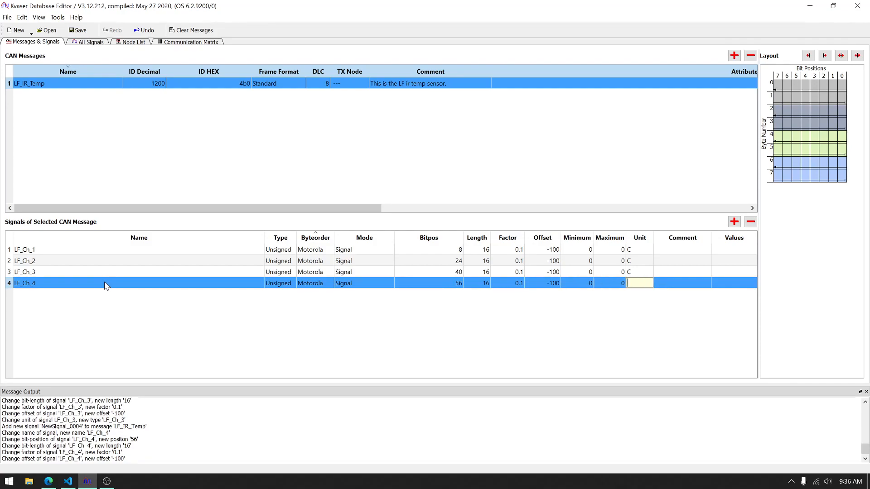
pyautogui.press('Return')
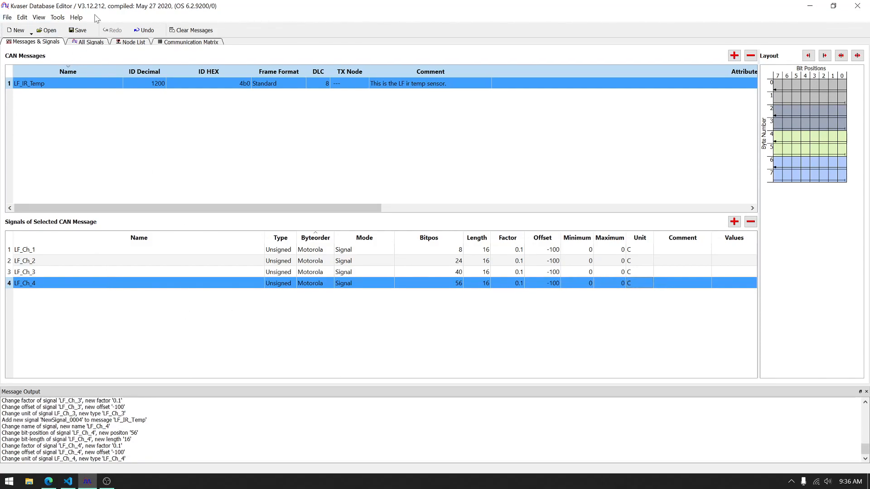
# Step: Save the database and check the CAN specifications in the IRTS-V2 datasheet in the browser
pyautogui.click(82, 31)
pyautogui.hotkey('alt', 'Tab')
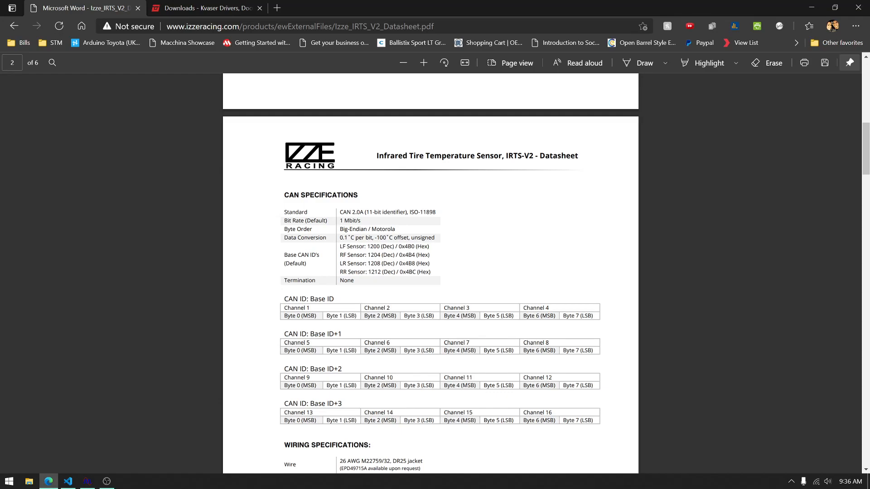
pyautogui.hotkey('alt', 'Tab')
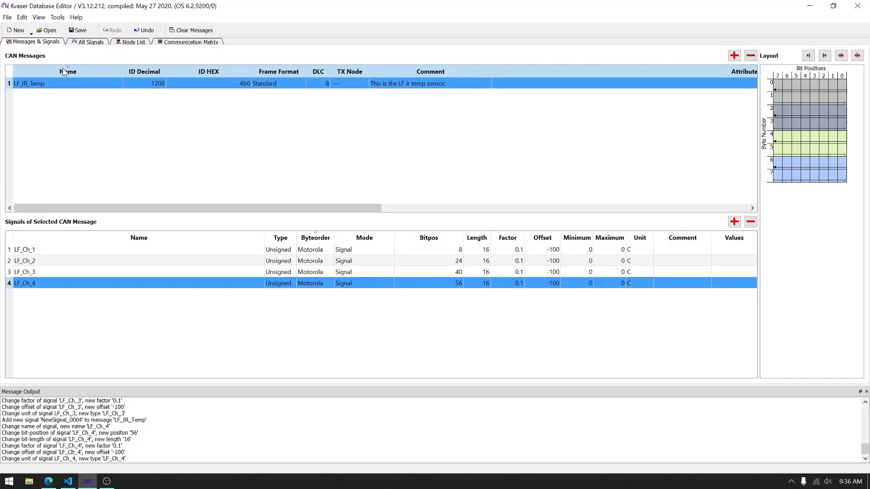
# Step: Review the factor, offset and minimum values of the four signals in the LF_IR_Temp message
pyautogui.press('F2')
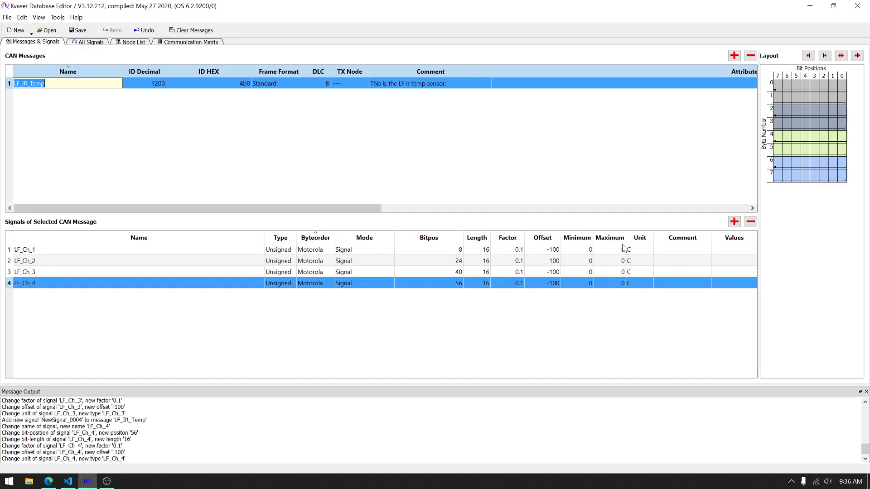
pyautogui.click(500, 250)
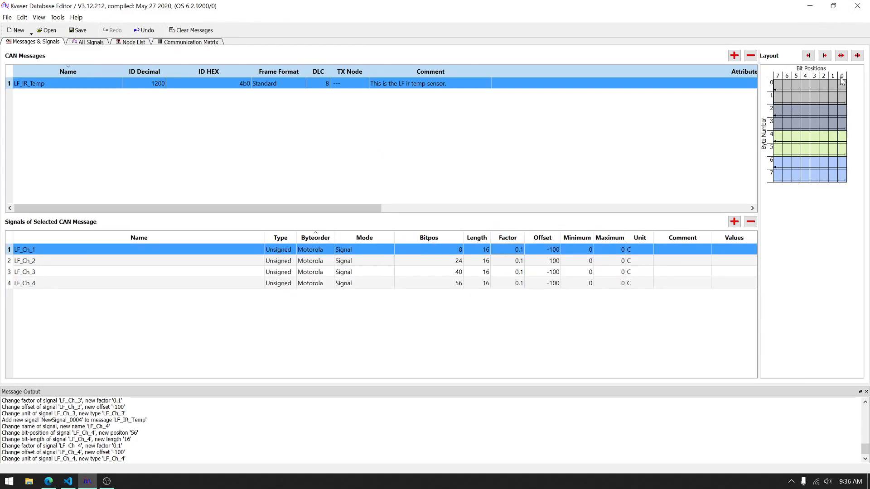
pyautogui.click(546, 263)
pyautogui.click(583, 275)
pyautogui.click(585, 282)
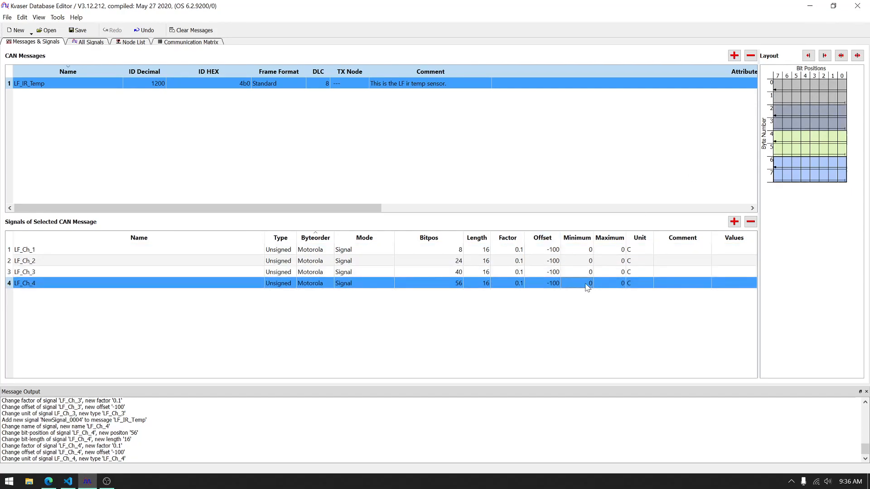
pyautogui.click(564, 252)
pyautogui.click(569, 261)
pyautogui.click(575, 274)
pyautogui.click(584, 284)
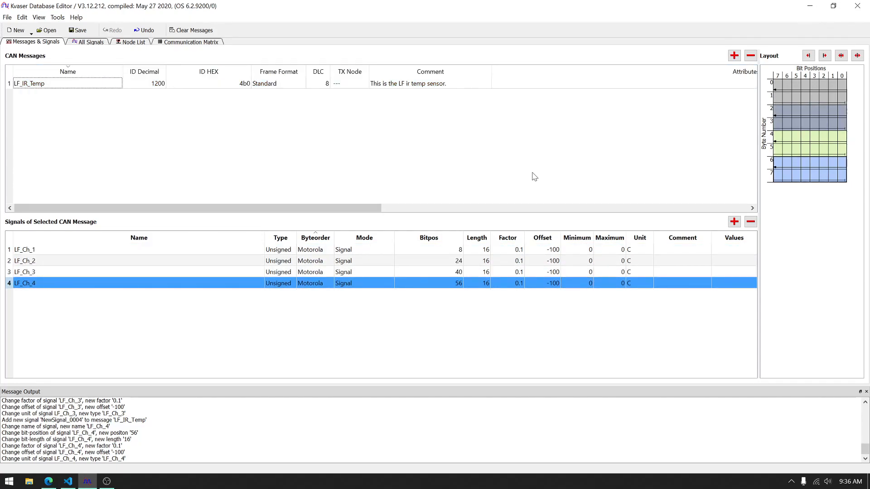
# Step: Check the base CAN IDs in the datasheet and add a CAN message named RL_IR_Temp with decimal ID 1204
pyautogui.hotkey('alt', 'Tab')
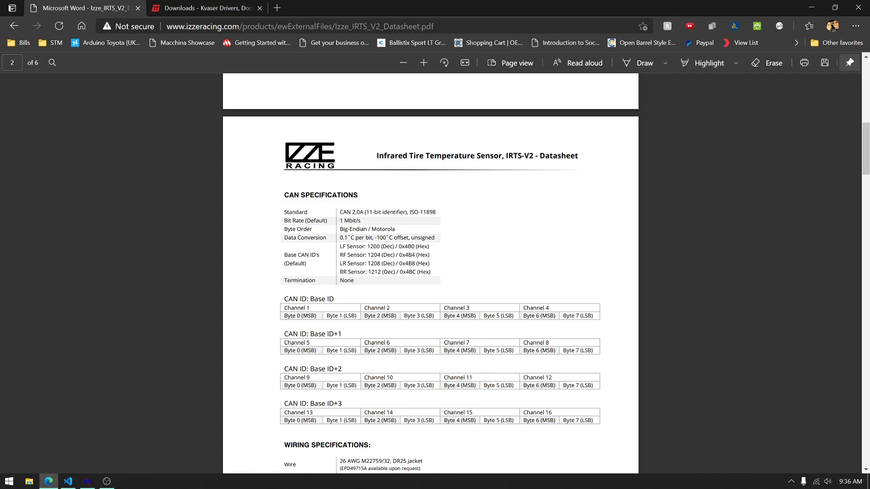
pyautogui.hotkey('alt', 'Tab')
pyautogui.rightClick(113, 113)
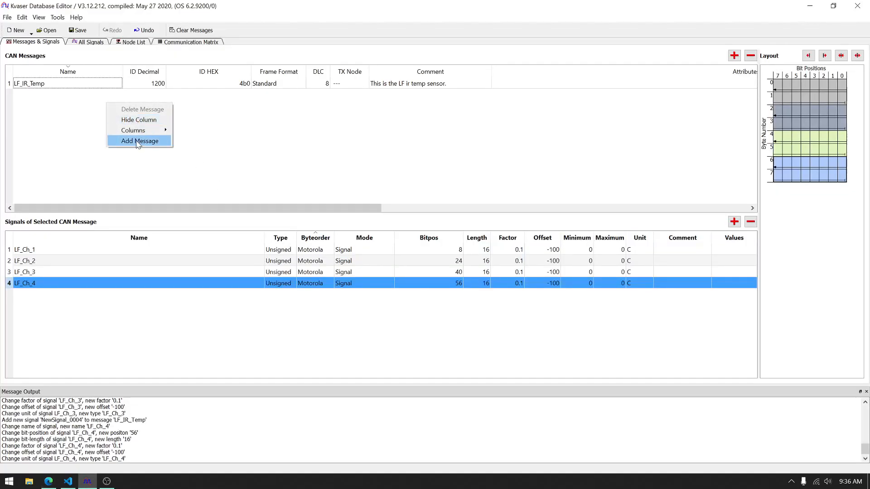
pyautogui.click(135, 140)
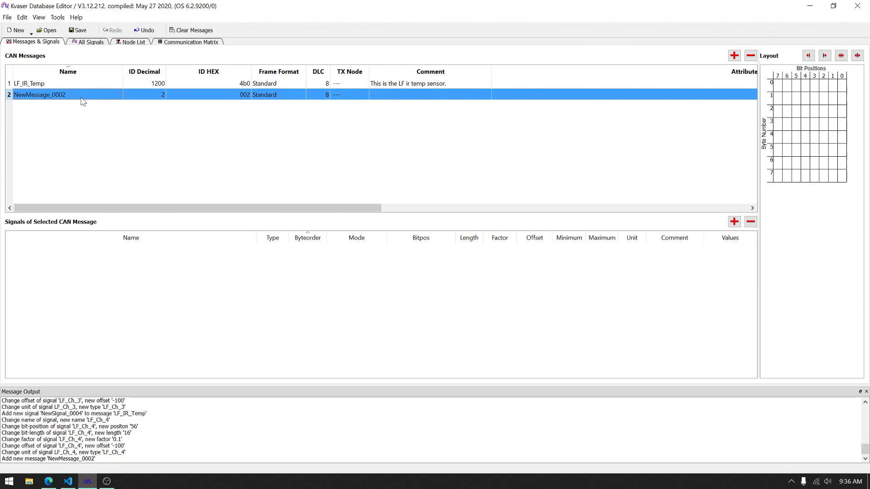
pyautogui.doubleClick(81, 96)
pyautogui.write('RL_IR')
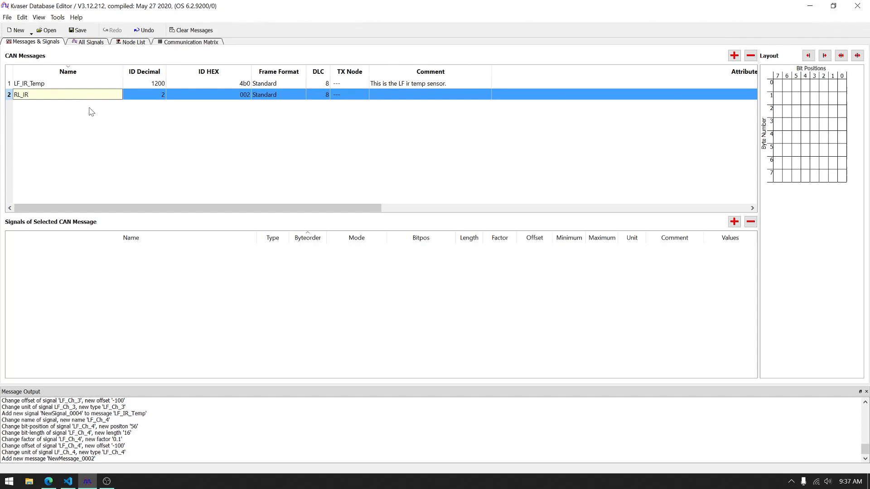
pyautogui.press('Tab')
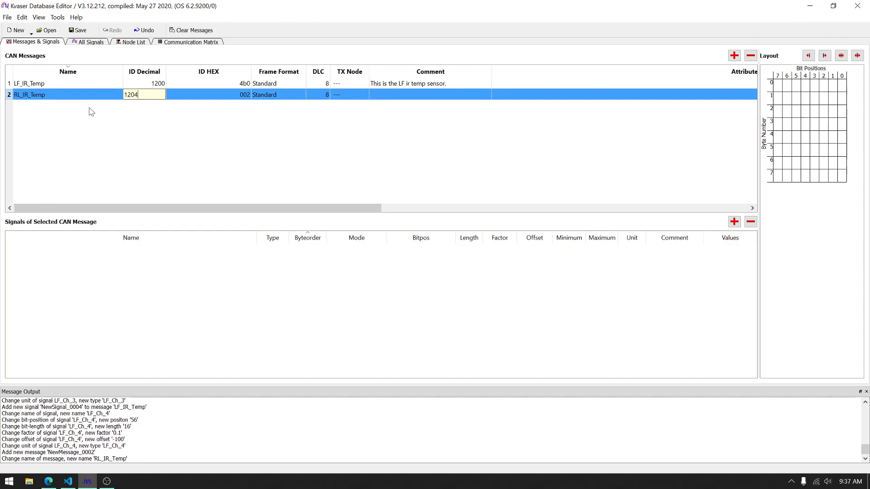
pyautogui.press('Tab')
# Step: Give the RL_IR_Temp message the comment "This is the RF ir temp sensor."
pyautogui.press('Tab')
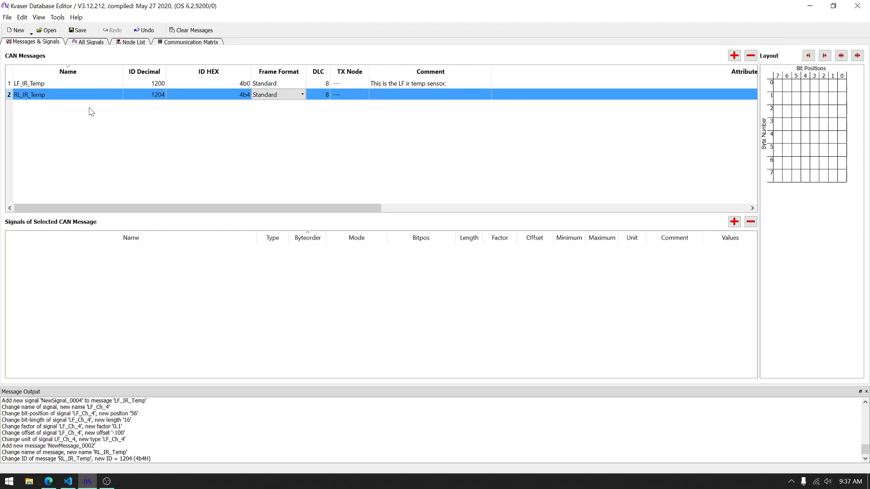
pyautogui.press('Tab')
pyautogui.press('Tab')
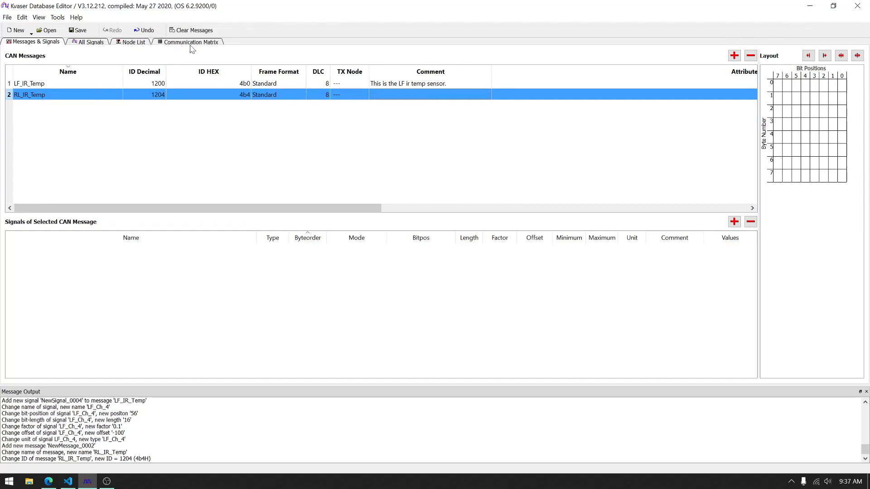
pyautogui.doubleClick(394, 96)
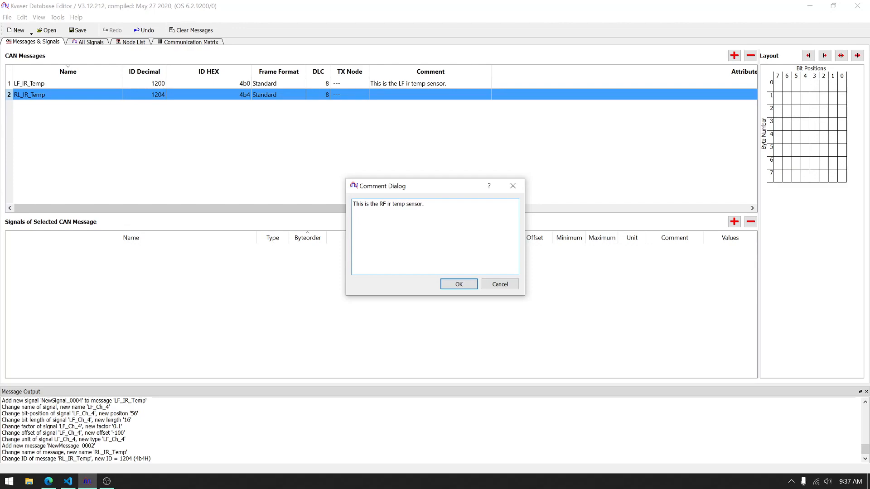
pyautogui.click(459, 285)
# Step: Add four new signals to the RL_IR_Temp message
pyautogui.rightClick(292, 300)
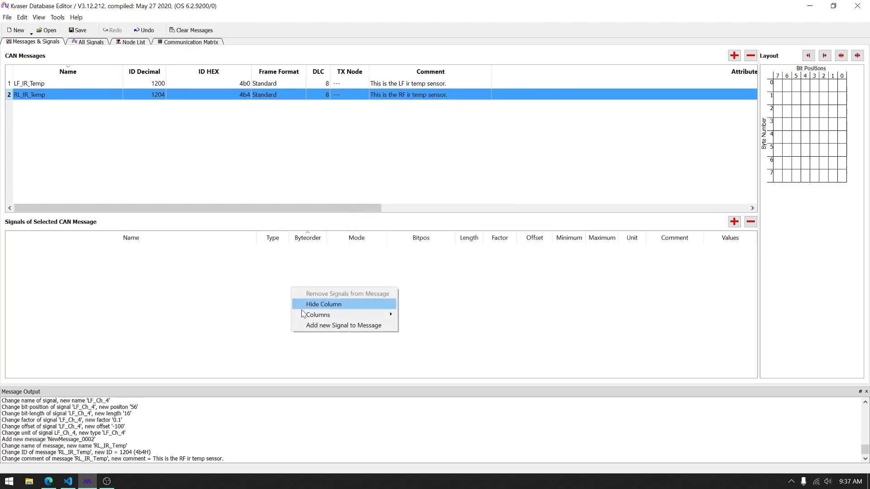
pyautogui.click(316, 328)
pyautogui.rightClick(144, 270)
pyautogui.click(204, 309)
pyautogui.rightClick(194, 294)
pyautogui.click(238, 330)
pyautogui.rightClick(202, 299)
pyautogui.click(217, 335)
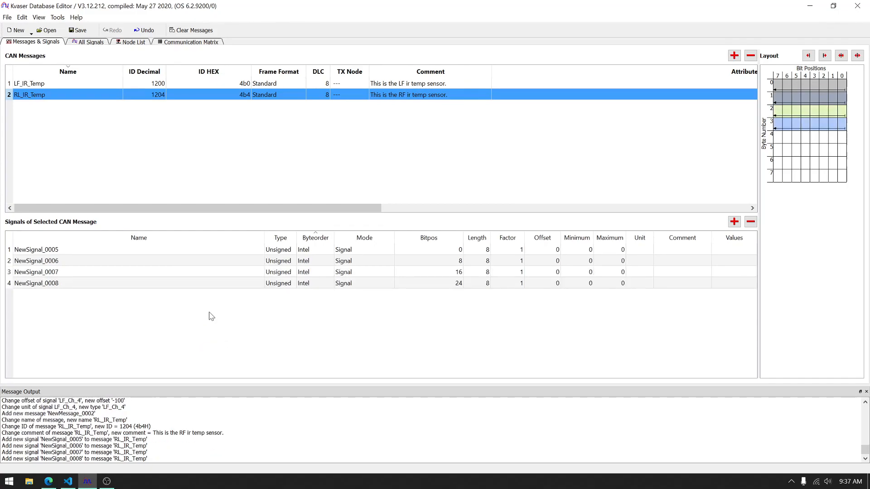
# Step: Rename the first two signals of the RL_IR_Temp message as RF_Ch_1 and RF_Ch_2
pyautogui.doubleClick(117, 250)
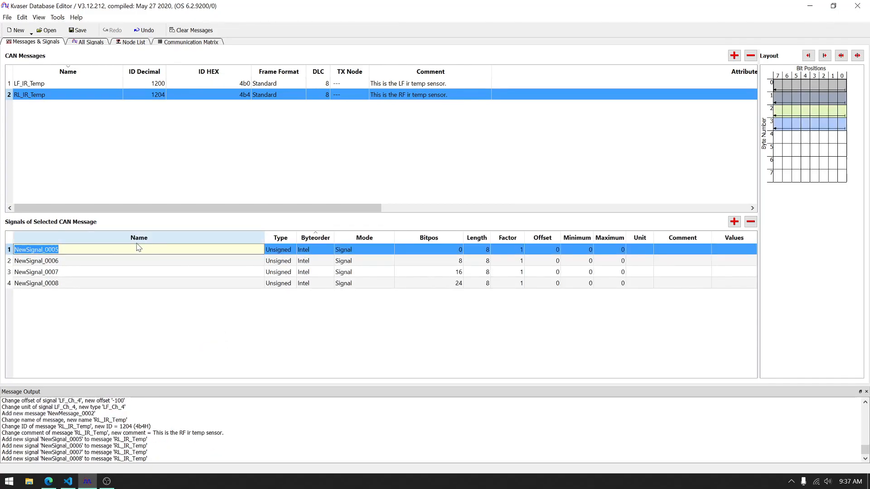
pyautogui.write('RF_Ch_1')
pyautogui.doubleClick(83, 262)
pyautogui.write('RF')
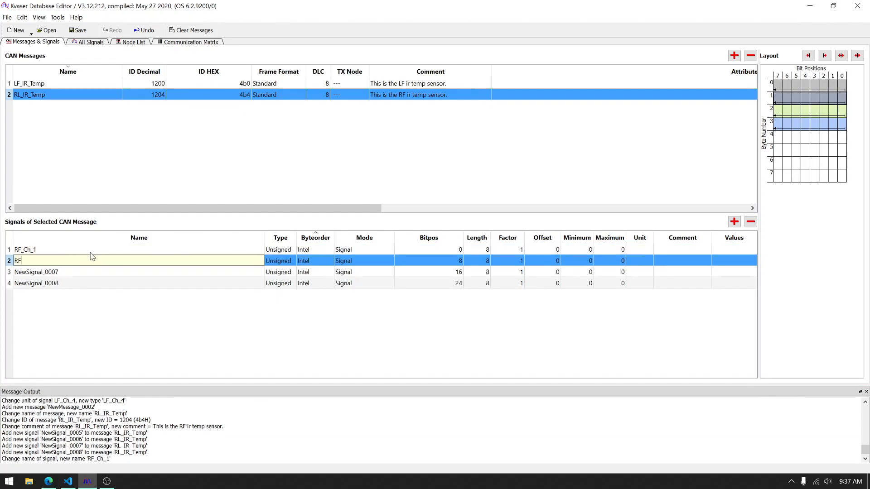
pyautogui.write('_Ch_2')
pyautogui.press('Return')
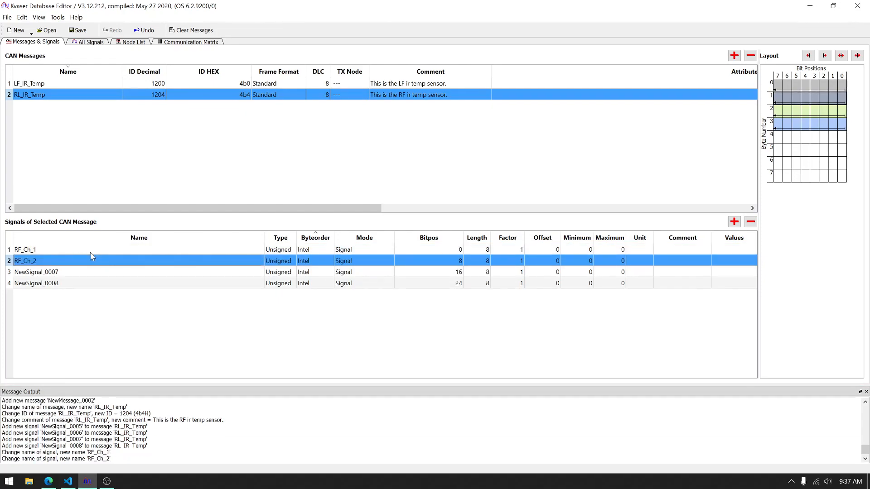
# Step: Rename the third and fourth signals of the RL_IR_Temp message as RF_Ch_3 and RF_Ch_4
pyautogui.click(64, 272)
pyautogui.click(63, 272)
pyautogui.write('RF_Ch_')
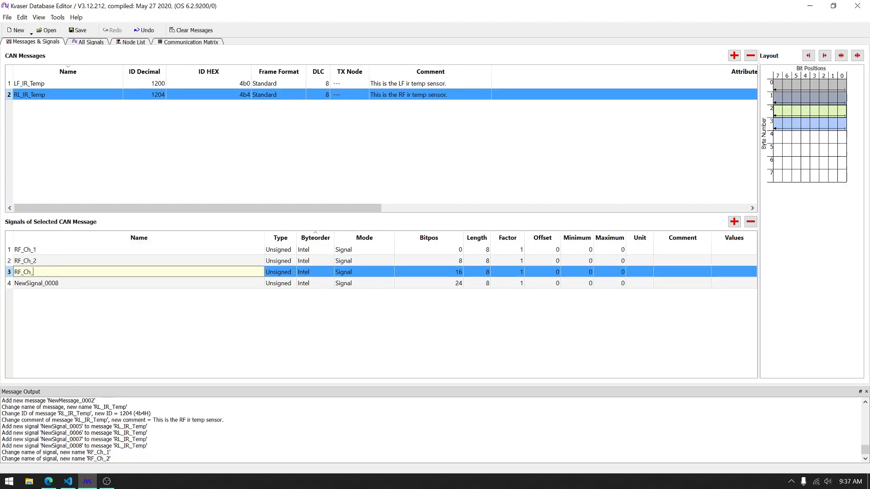
pyautogui.press('Return')
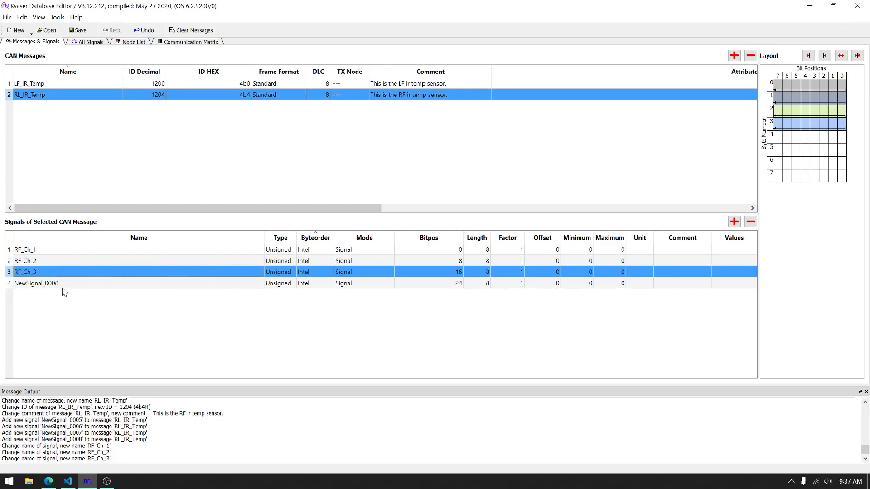
pyautogui.doubleClick(63, 286)
pyautogui.write('RF_Ch_4')
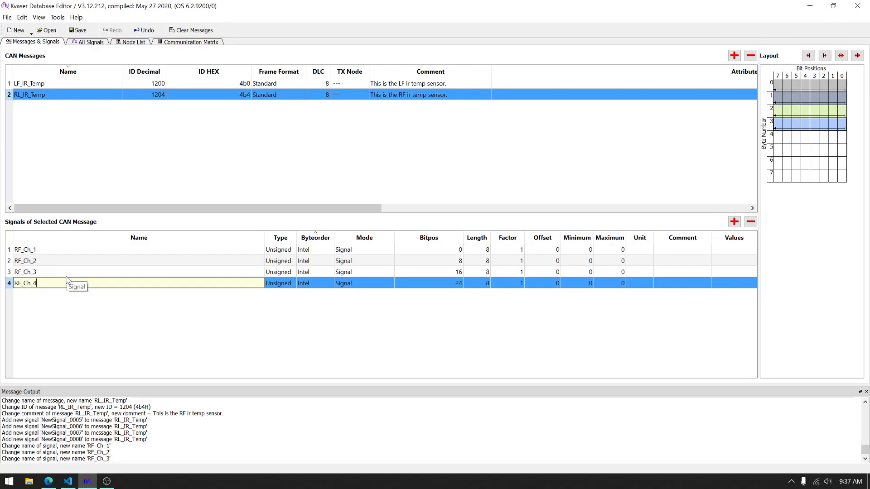
pyautogui.press('Return')
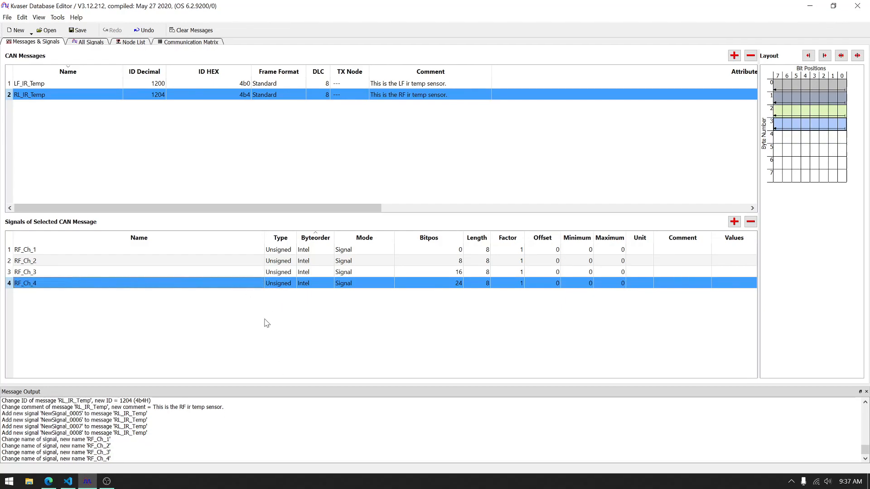
# Step: Change the byte order of all four RF channel signals to Motorola
pyautogui.click(329, 259)
pyautogui.doubleClick(326, 251)
pyautogui.click(326, 251)
pyautogui.click(326, 260)
pyautogui.click(325, 263)
pyautogui.click(325, 264)
pyautogui.click(325, 264)
pyautogui.click(325, 271)
pyautogui.doubleClick(325, 272)
pyautogui.click(325, 272)
pyautogui.click(323, 289)
pyautogui.click(325, 273)
pyautogui.click(324, 281)
pyautogui.click(322, 283)
pyautogui.click(324, 284)
pyautogui.click(324, 284)
pyautogui.click(322, 292)
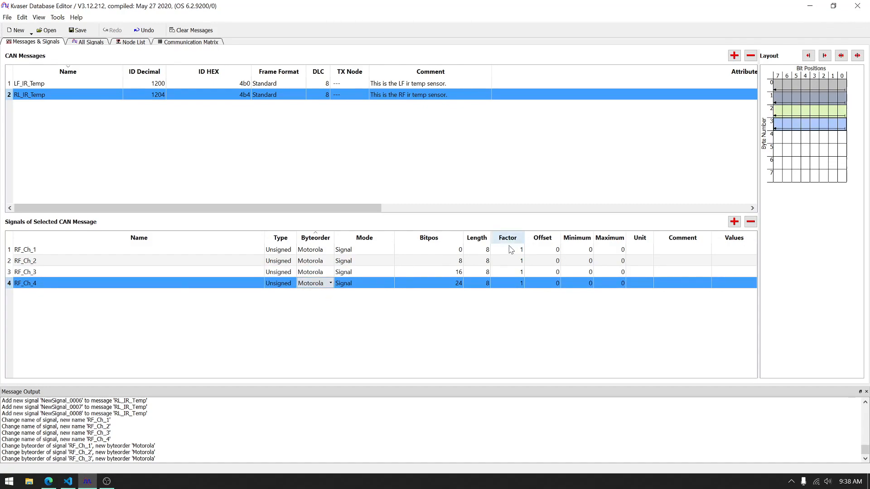
# Step: Set the RF_Ch_1 signal to bit position 8 and length 16
pyautogui.doubleClick(476, 249)
pyautogui.write('16')
pyautogui.press('Tab')
pyautogui.click(471, 254)
pyautogui.doubleClick(440, 249)
pyautogui.write('8')
pyautogui.press('Tab')
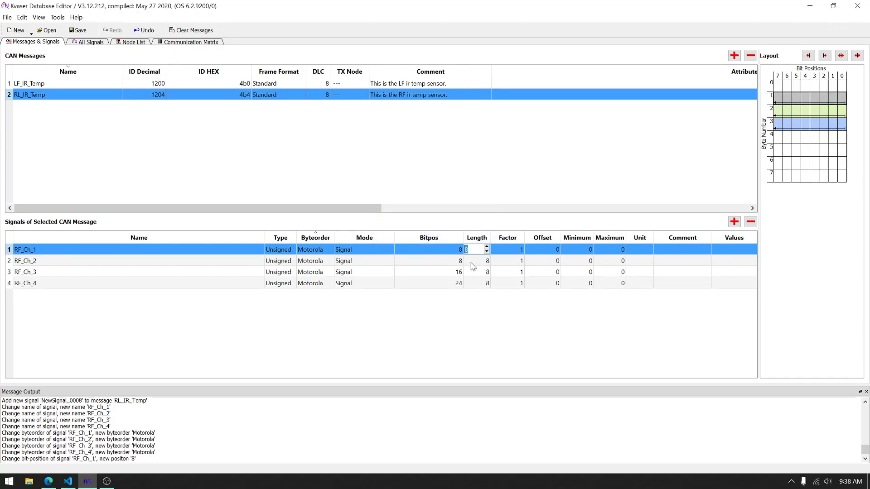
pyautogui.click(473, 261)
# Step: Set the RF_Ch_2 signal to bit position 24 and length 16
pyautogui.doubleClick(457, 261)
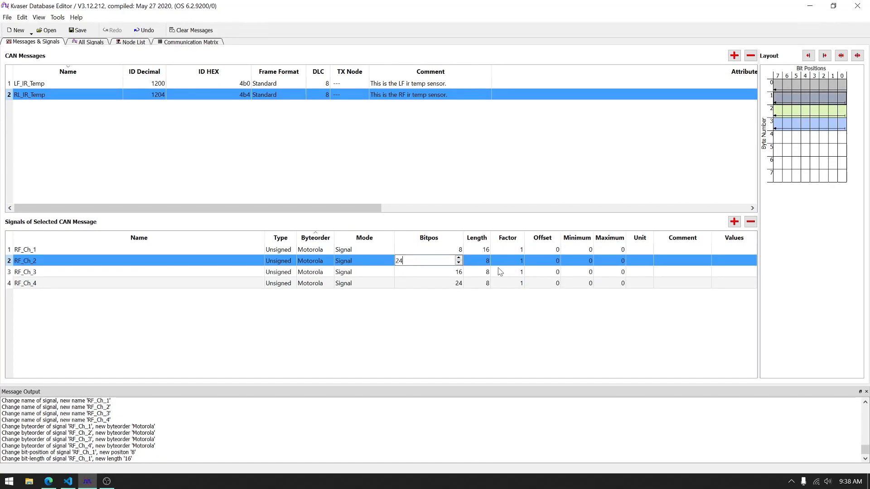
pyautogui.doubleClick(479, 261)
pyautogui.write('16')
pyautogui.press('Tab')
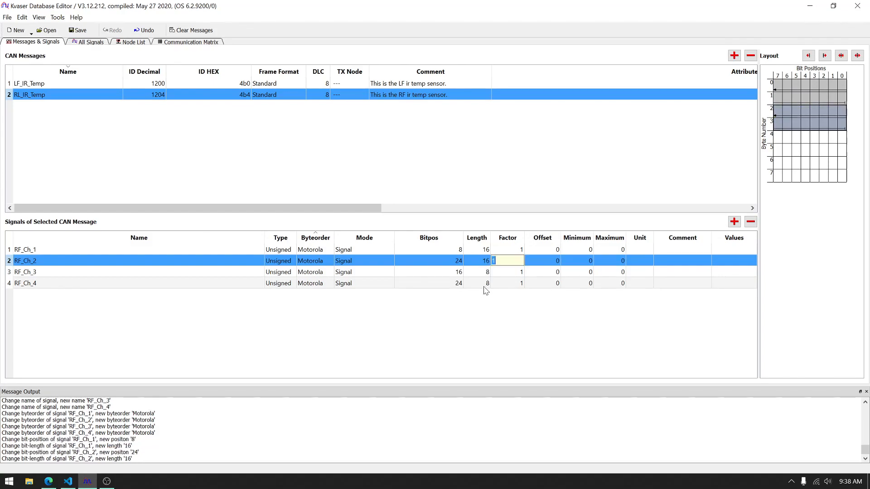
# Step: Set the RF_Ch_3 signal to bit position 40 and length 16
pyautogui.doubleClick(436, 271)
pyautogui.write('40')
pyautogui.press('Tab')
pyautogui.write('1')
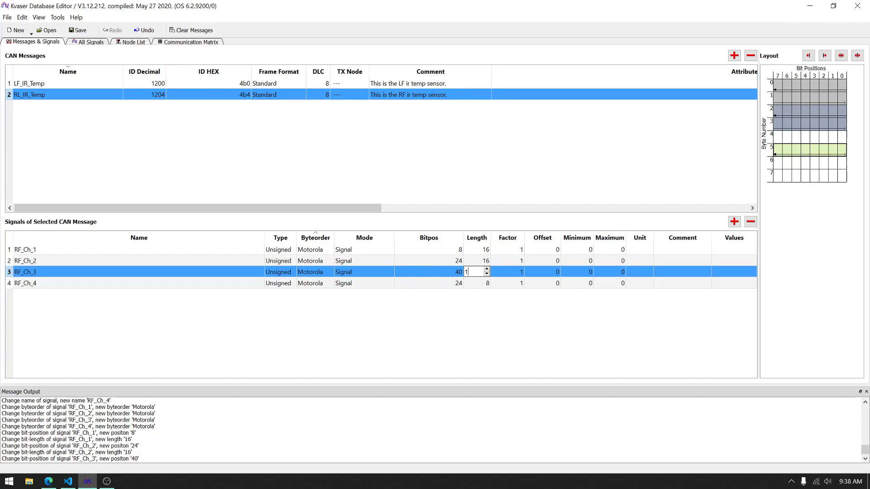
pyautogui.write('6')
pyautogui.press('Return')
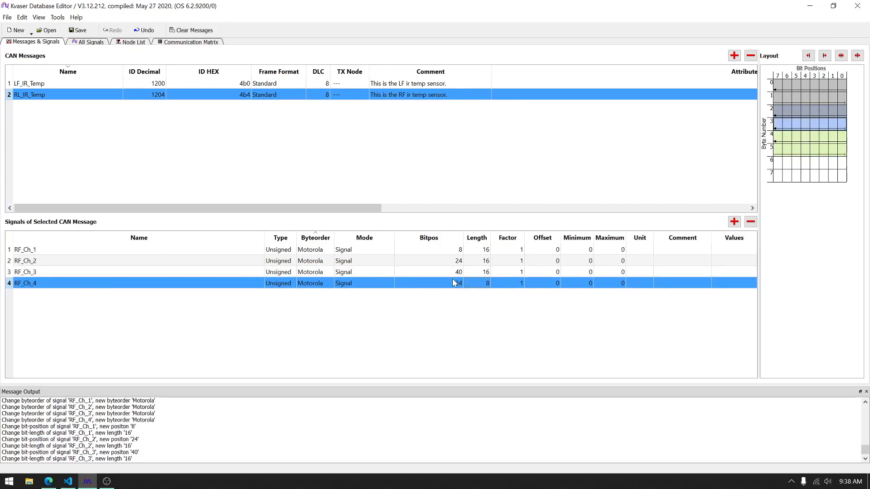
# Step: Set the RF_Ch_4 signal to bit position 56 and length 16
pyautogui.doubleClick(452, 284)
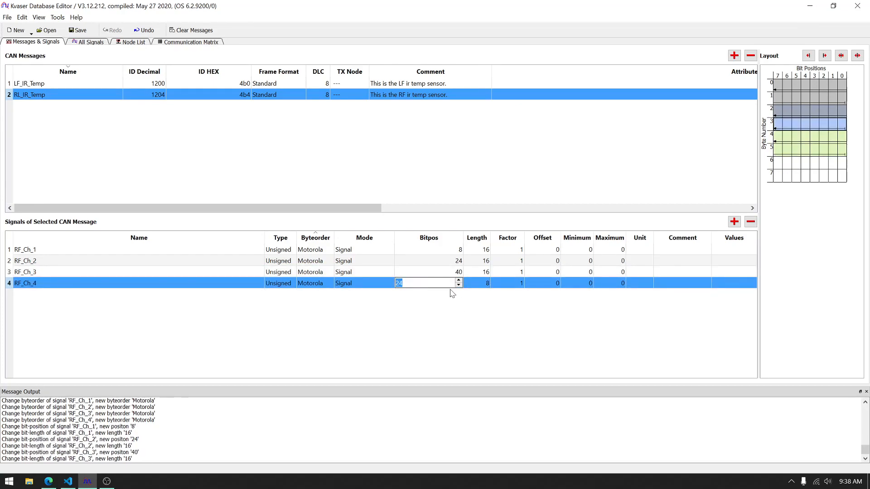
pyautogui.write('56')
pyautogui.press('Tab')
pyautogui.write('15')
pyautogui.press('BackSpace')
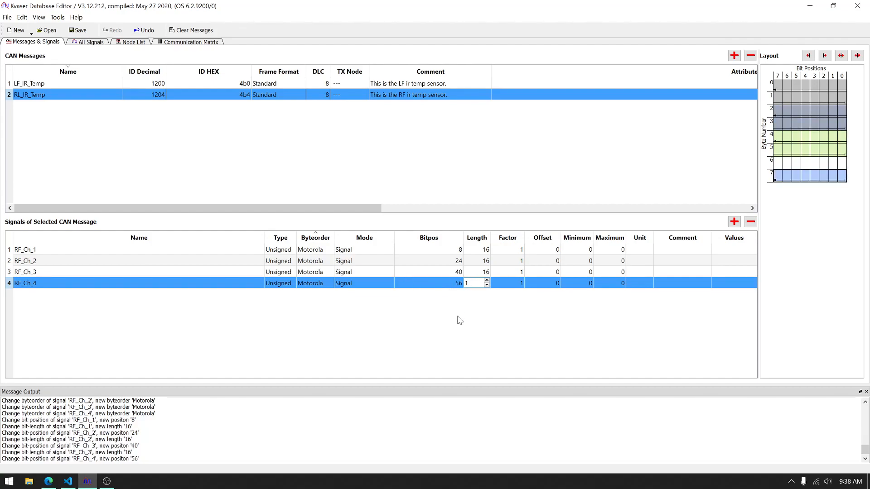
pyautogui.press('Tab')
pyautogui.doubleClick(482, 284)
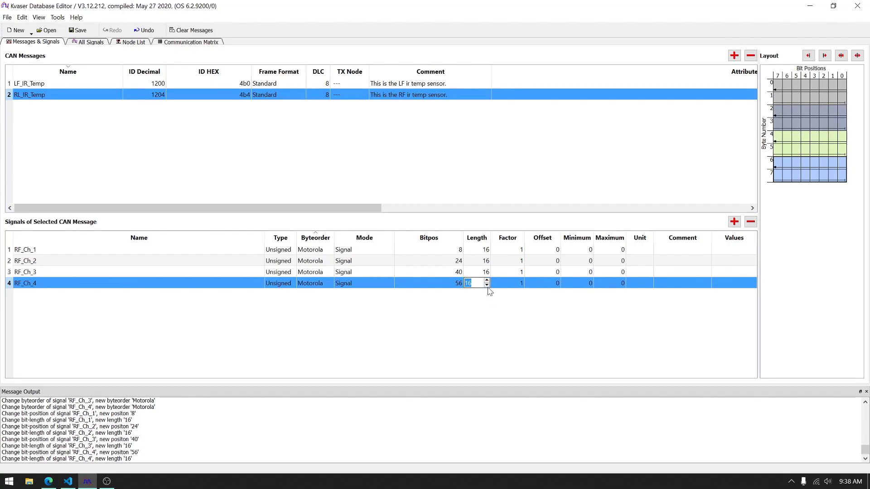
pyautogui.click(500, 285)
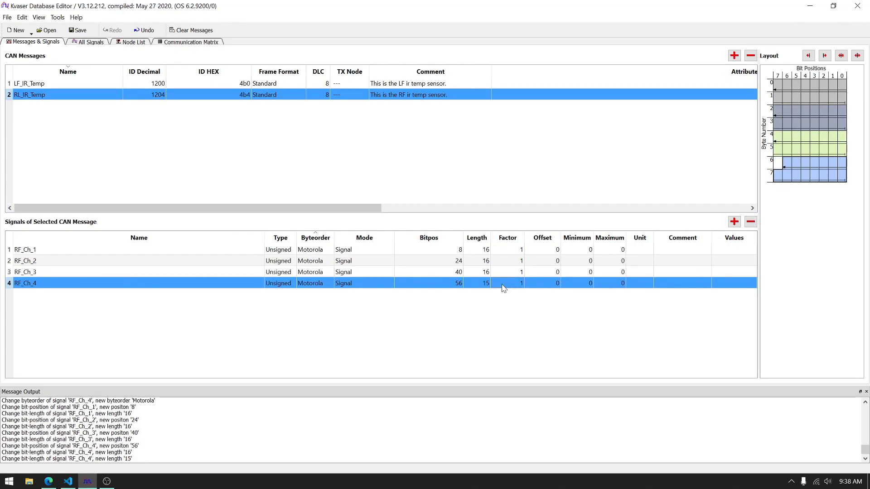
pyautogui.doubleClick(492, 284)
pyautogui.click(484, 283)
pyautogui.doubleClick(486, 286)
pyautogui.doubleClick(488, 280)
pyautogui.click(497, 285)
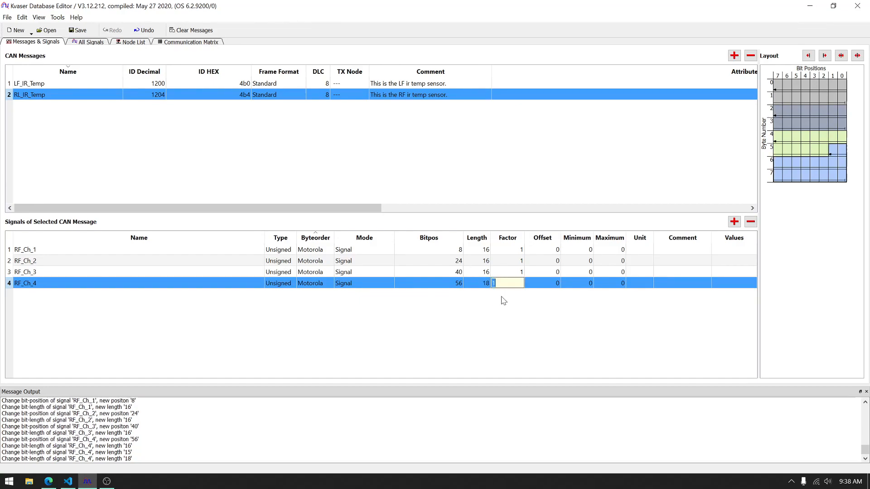
pyautogui.doubleClick(485, 284)
pyautogui.click(487, 285)
pyautogui.click(497, 284)
# Step: Give the RF_Ch_1 signal a factor of 0.1, an offset of -100 and the unit C
pyautogui.doubleClick(511, 254)
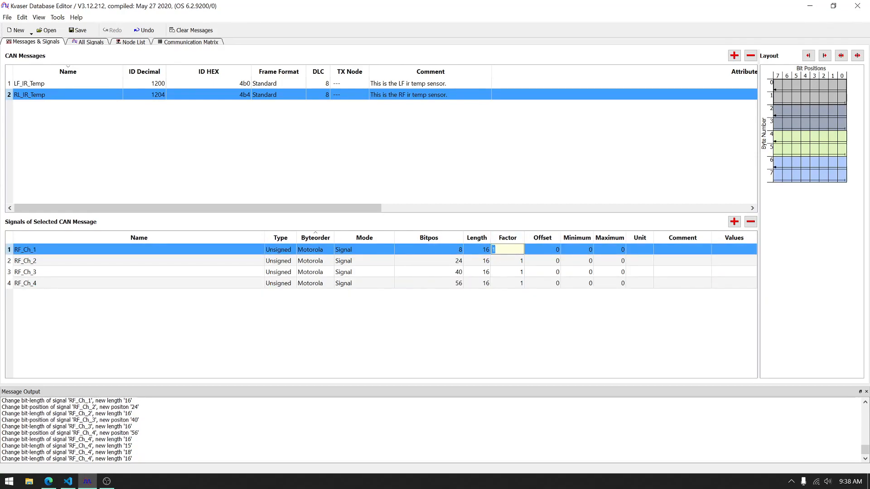
pyautogui.press('Tab')
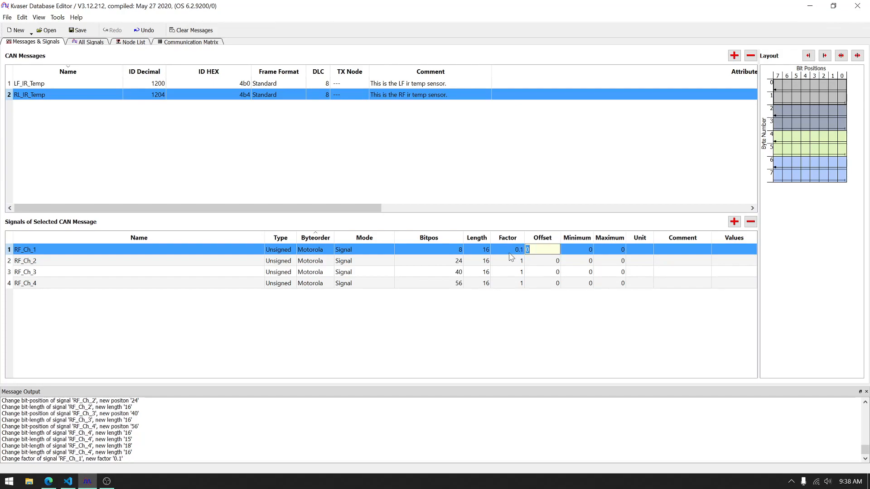
pyautogui.press('Tab')
pyautogui.press('Tab')
pyautogui.press('Tab')
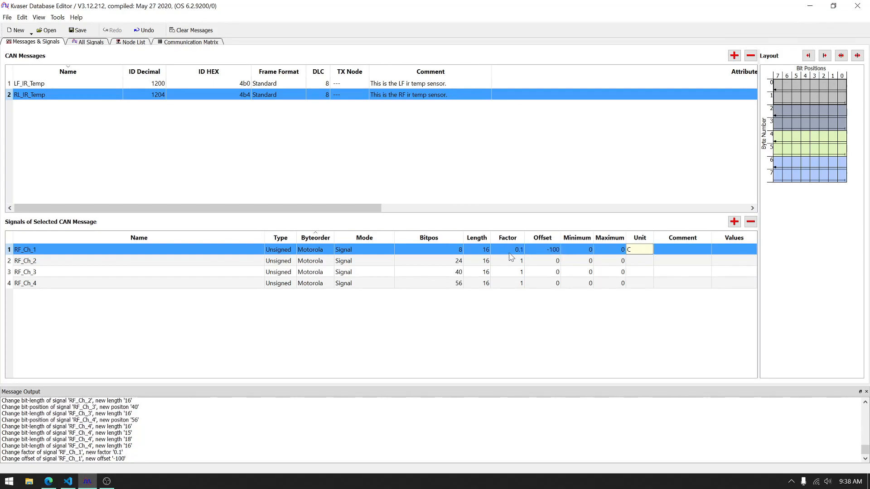
# Step: Give the RF_Ch_2 signal a factor of 0.1, an offset of -100 and the unit C
pyautogui.doubleClick(508, 262)
pyautogui.write('0.1')
pyautogui.press('Tab')
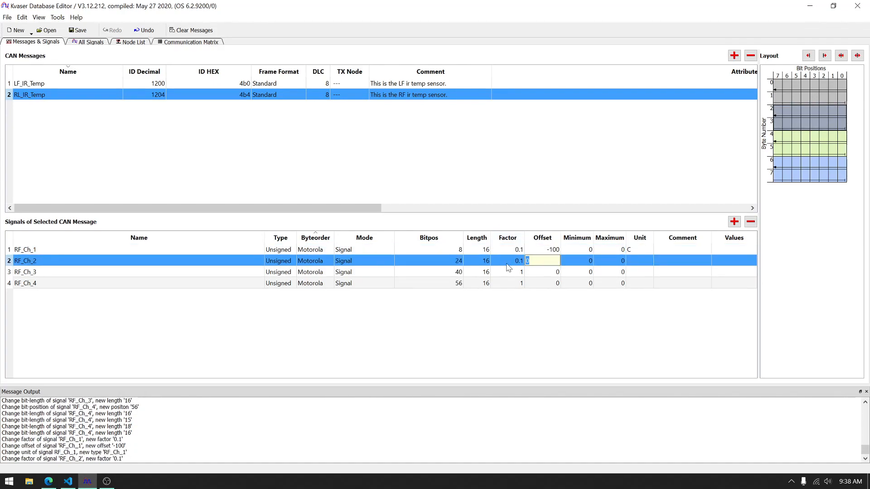
pyautogui.write('-100')
pyautogui.press('Tab')
pyautogui.press('Tab')
pyautogui.press('Tab')
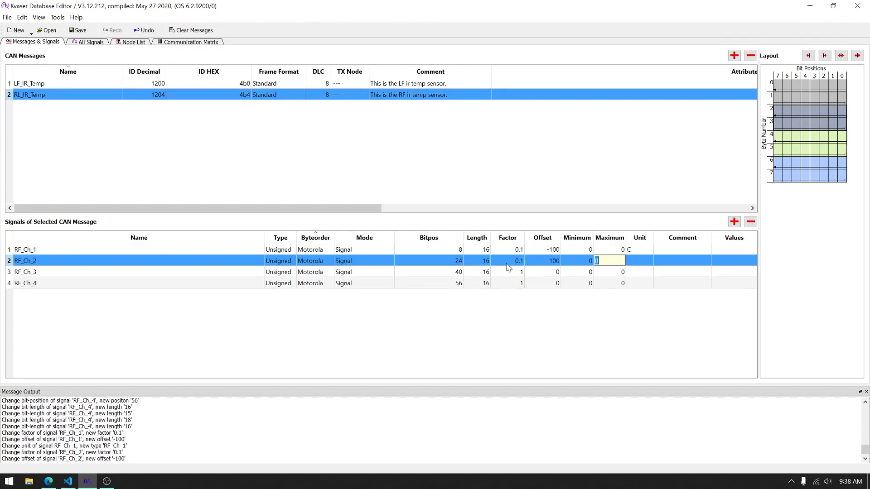
pyautogui.write('C')
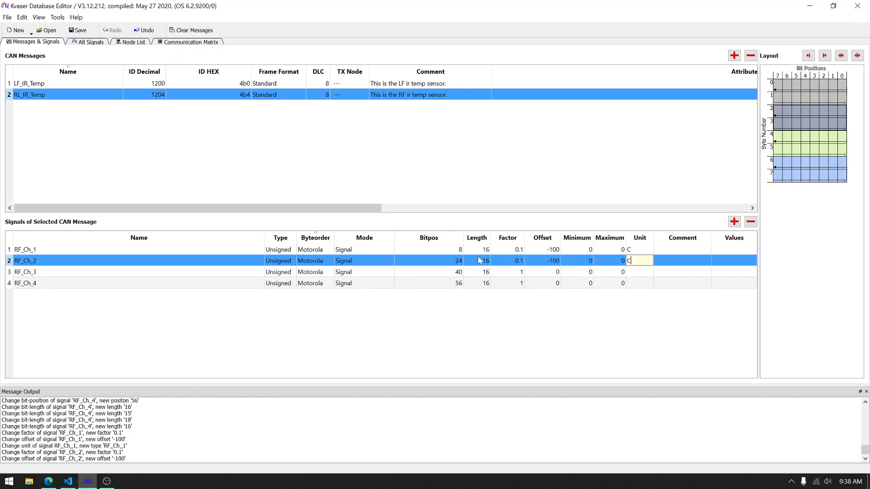
# Step: Give the RF_Ch_3 signal a factor of 0.1, an offset of -100 and the unit C
pyautogui.doubleClick(508, 272)
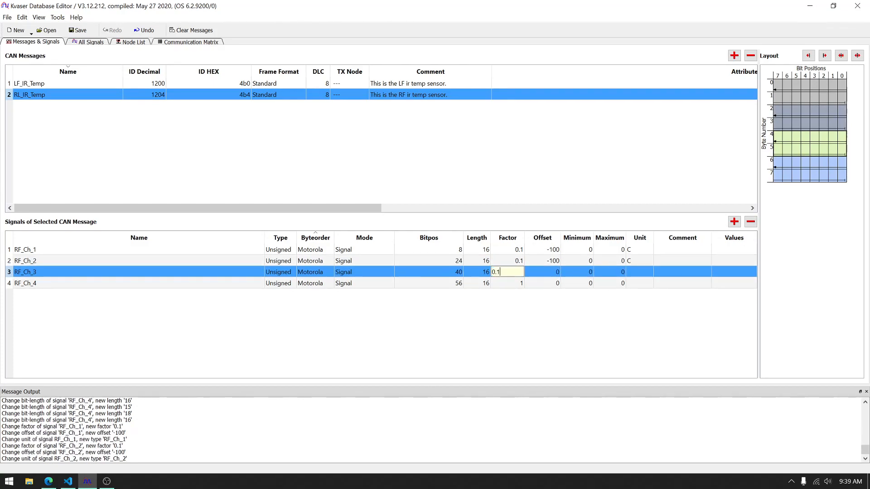
pyautogui.press('Tab')
pyautogui.write('-100')
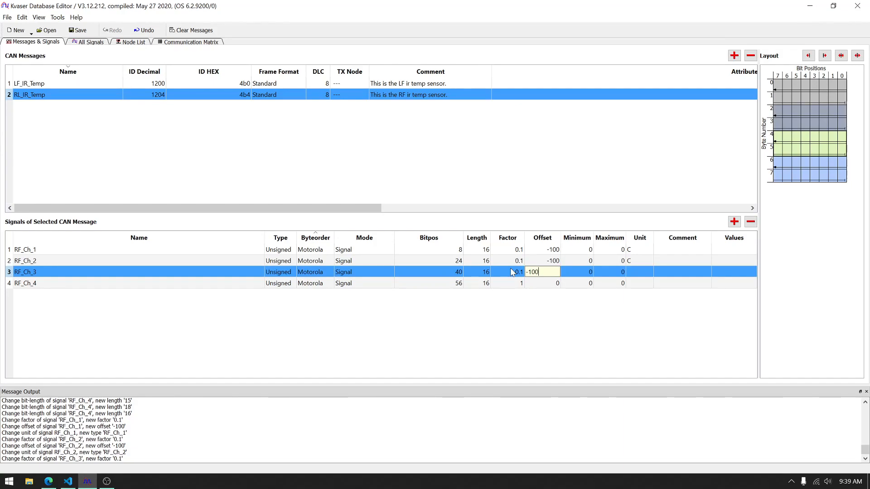
pyautogui.press('Tab')
pyautogui.press('Tab')
pyautogui.press('Tab')
pyautogui.press('Return')
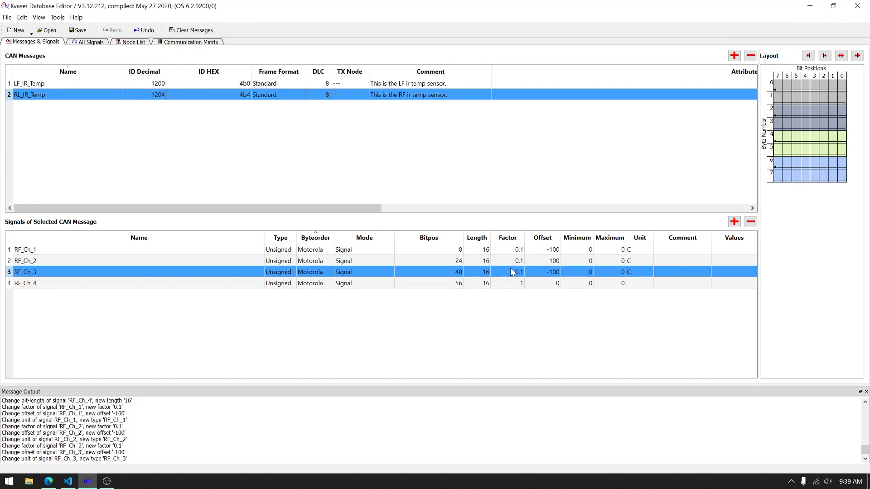
# Step: Give the RF_Ch_4 signal a factor of 0.1, an offset of -100 and the unit C
pyautogui.doubleClick(550, 284)
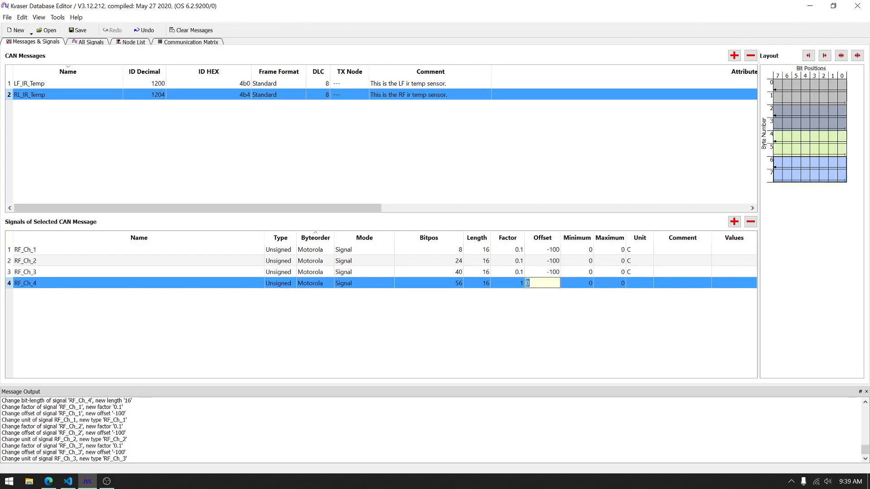
pyautogui.hotkey('shift', 'Tab')
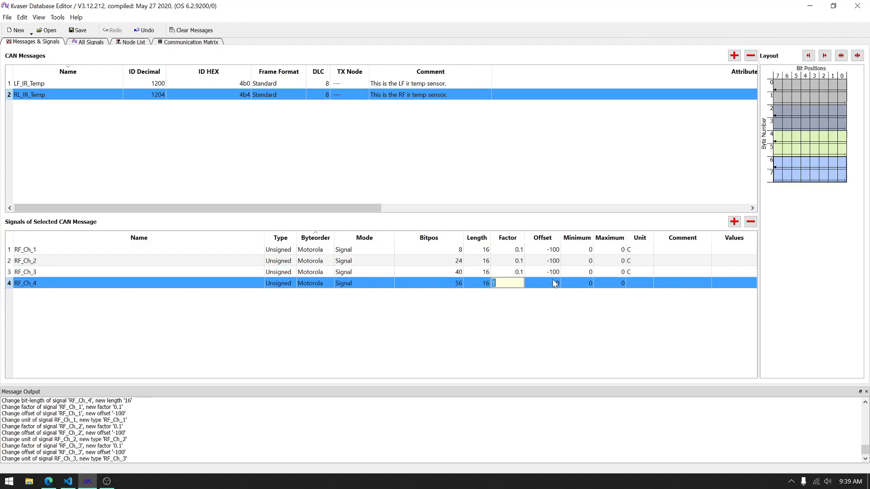
pyautogui.write('0')
pyautogui.press('Tab')
pyautogui.write('-100')
pyautogui.press('Tab')
pyautogui.press('Tab')
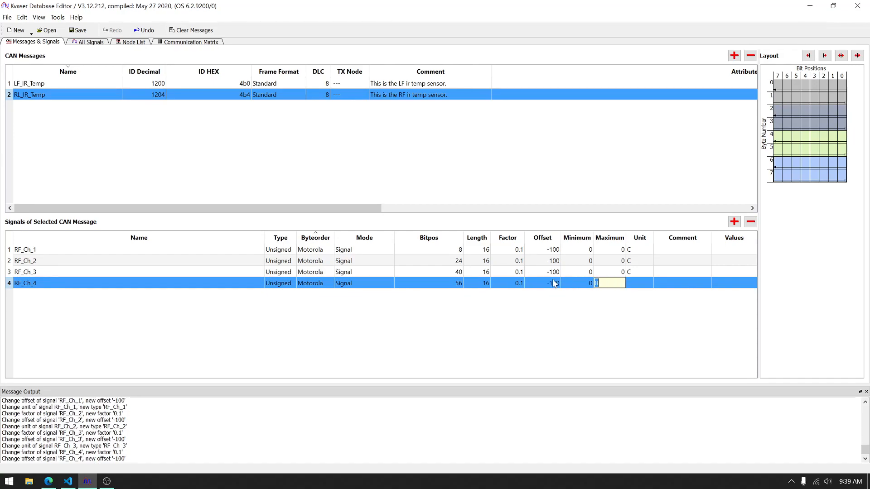
pyautogui.write('C')
pyautogui.press('Return')
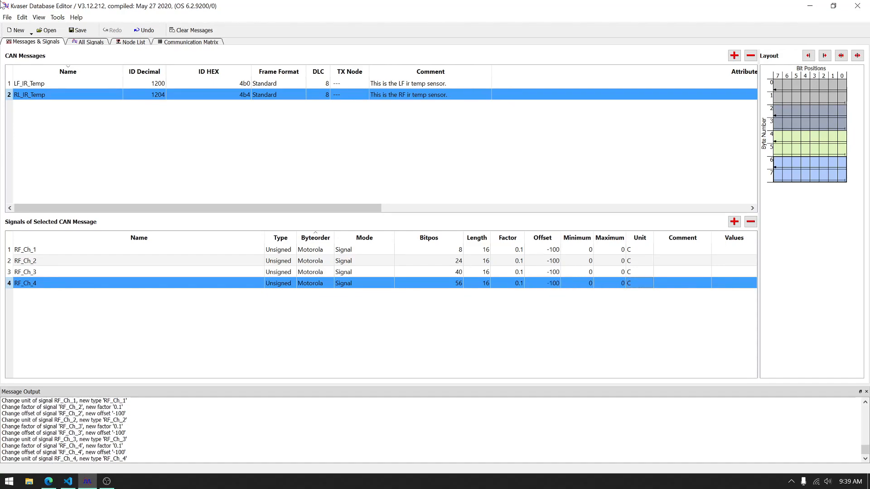
# Step: Save the database to the Desktop as a DBC file named "IZZy IR Temp Front"
pyautogui.click(80, 31)
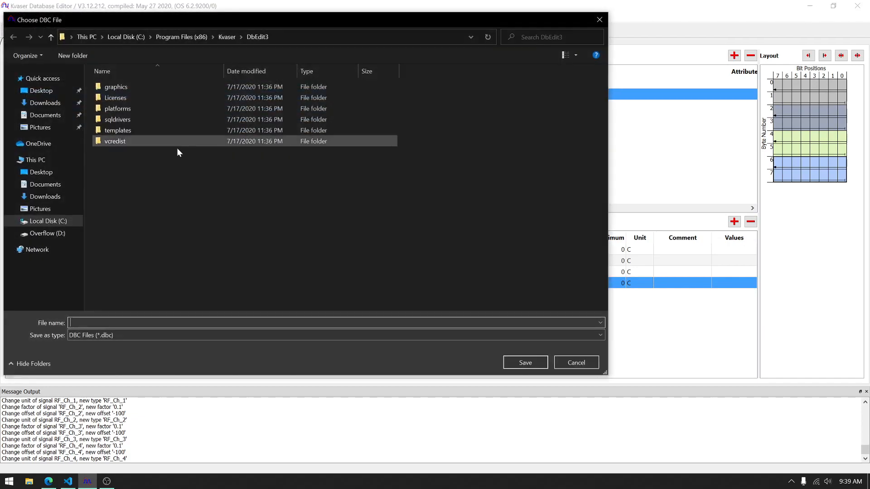
pyautogui.click(40, 91)
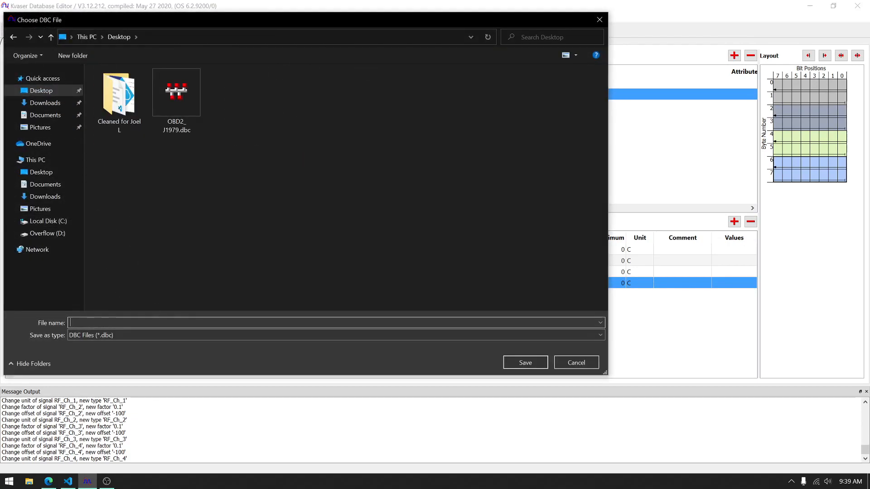
pyautogui.write('IZZy IR Temp Front')
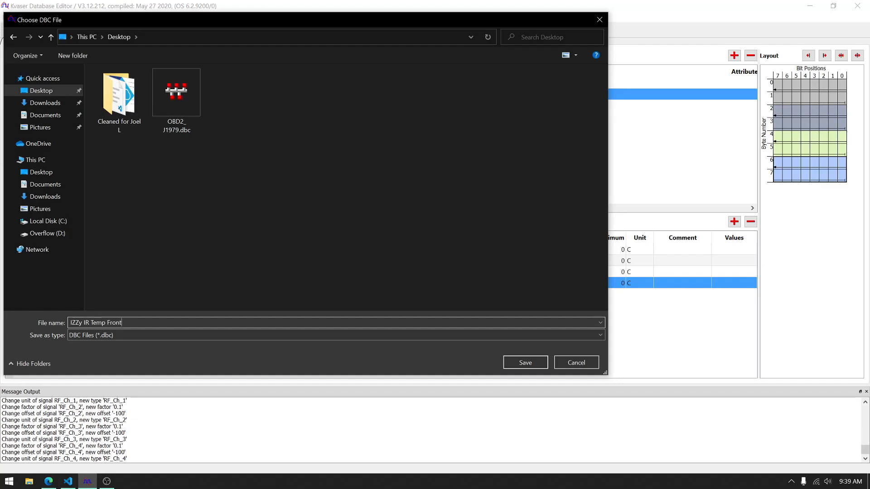
pyautogui.press('Return')
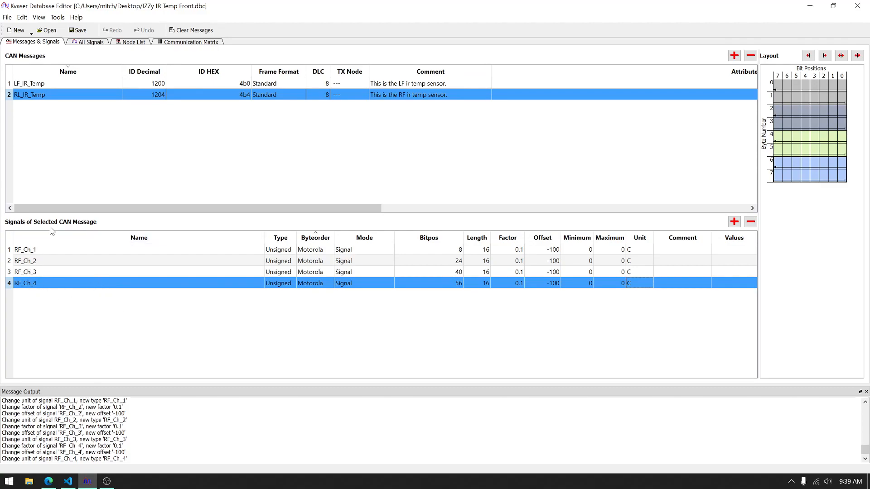
# Step: Review the list of all signals across both messages, adjusting its column widths for readability
pyautogui.click(86, 43)
pyautogui.click(43, 44)
pyautogui.click(86, 44)
pyautogui.moveTo(31, 85); pyautogui.dragTo(72, 109)
pyautogui.moveTo(127, 71); pyautogui.dragTo(194, 73)
pyautogui.click(179, 75)
pyautogui.moveTo(438, 71); pyautogui.dragTo(519, 70)
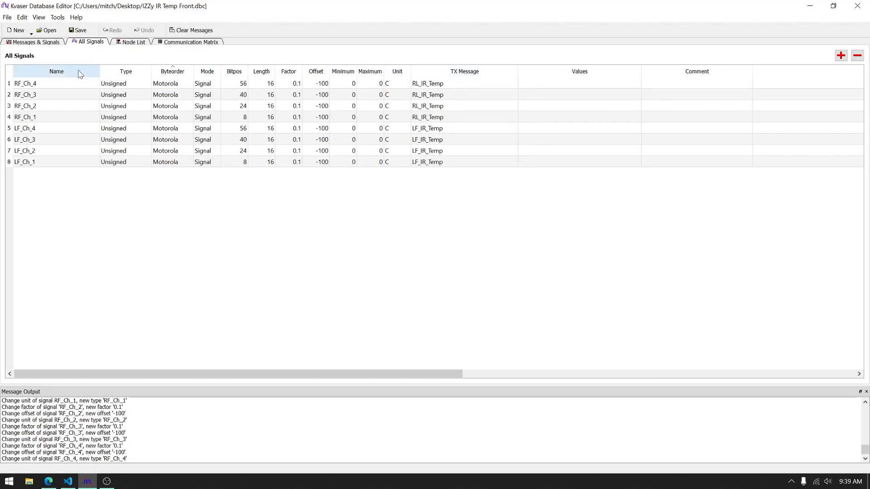
pyautogui.moveTo(101, 72); pyautogui.dragTo(108, 70)
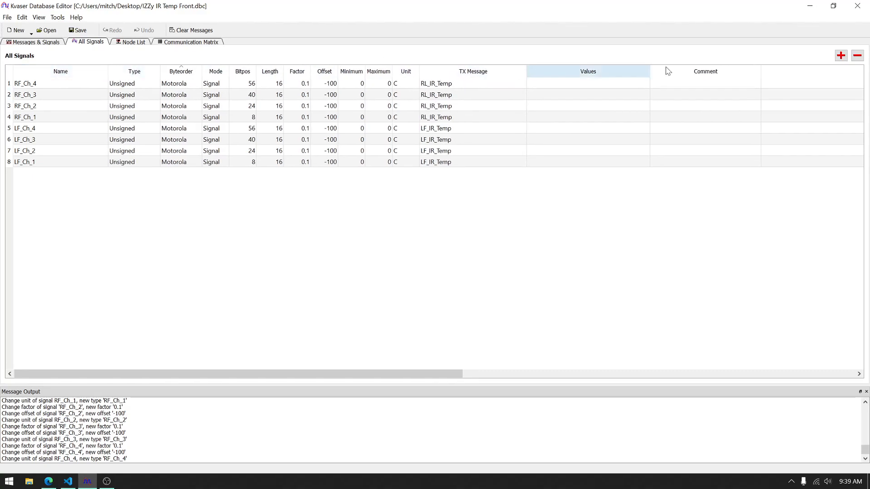
# Step: Look at the signal values and comment dialogs of RF_Ch_4 without entering anything
pyautogui.click(613, 86)
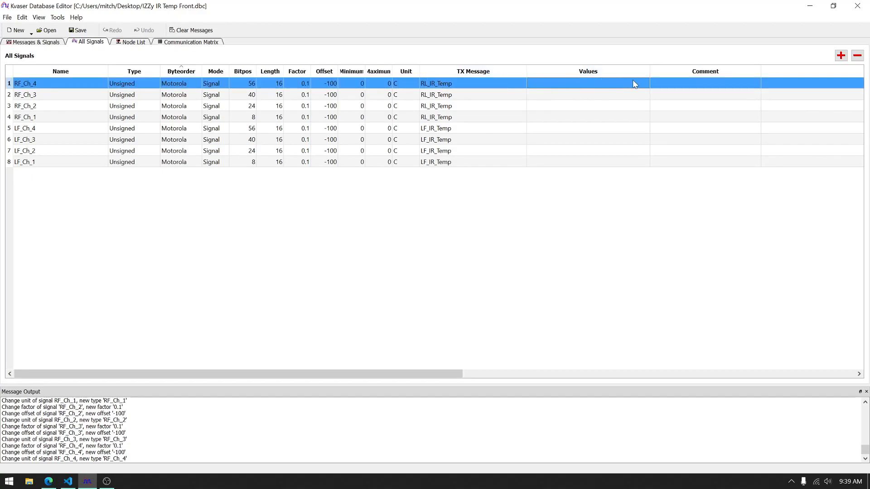
pyautogui.doubleClick(577, 87)
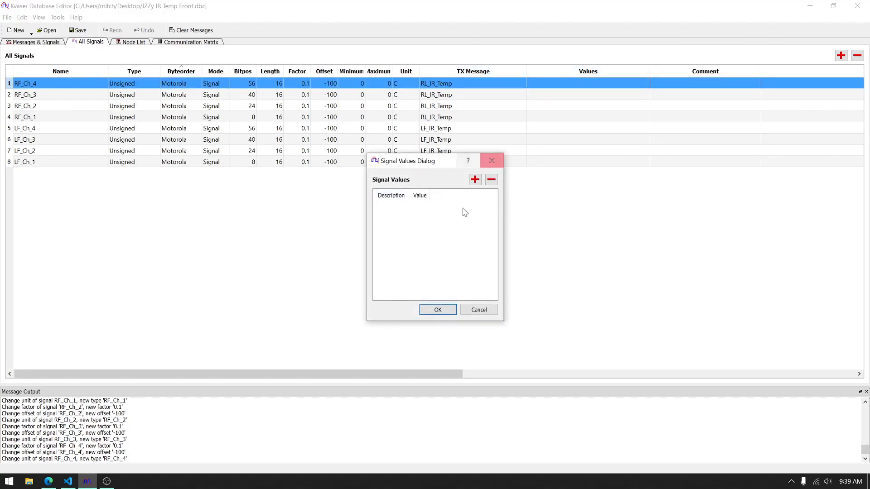
pyautogui.click(492, 160)
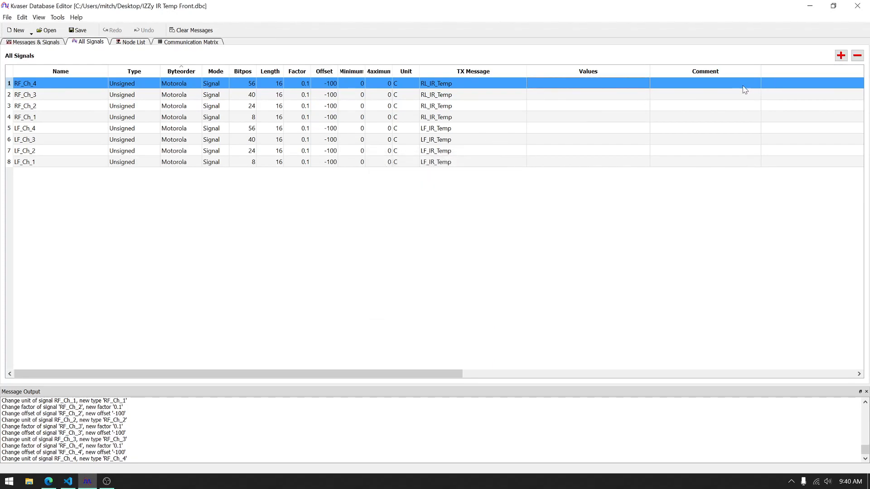
pyautogui.doubleClick(716, 84)
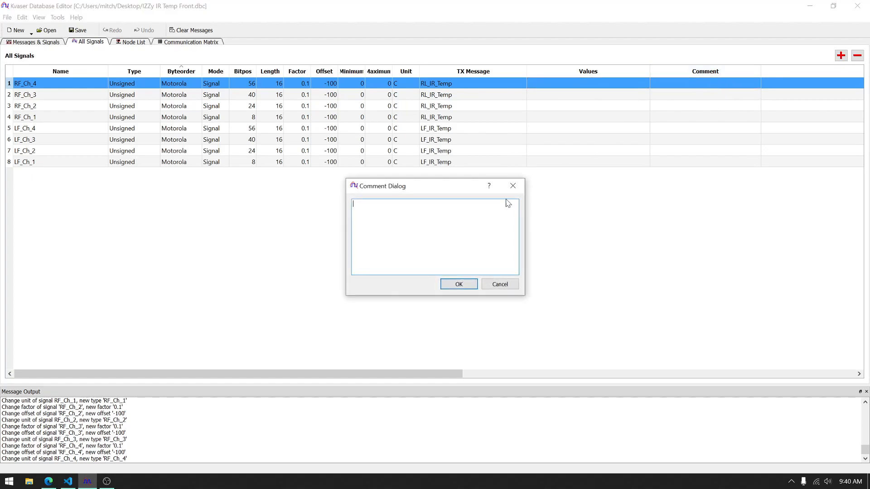
pyautogui.click(497, 284)
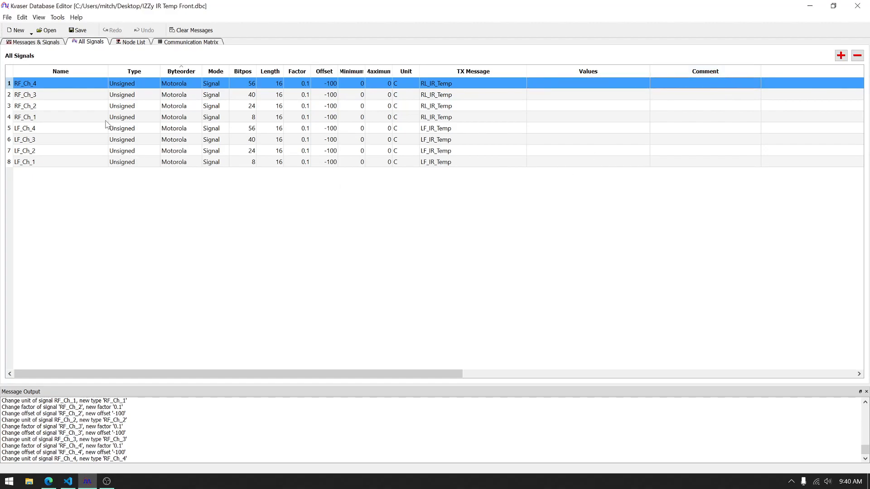
# Step: Check the node list and the communication matrix, and return to the messages and signals view
pyautogui.click(134, 42)
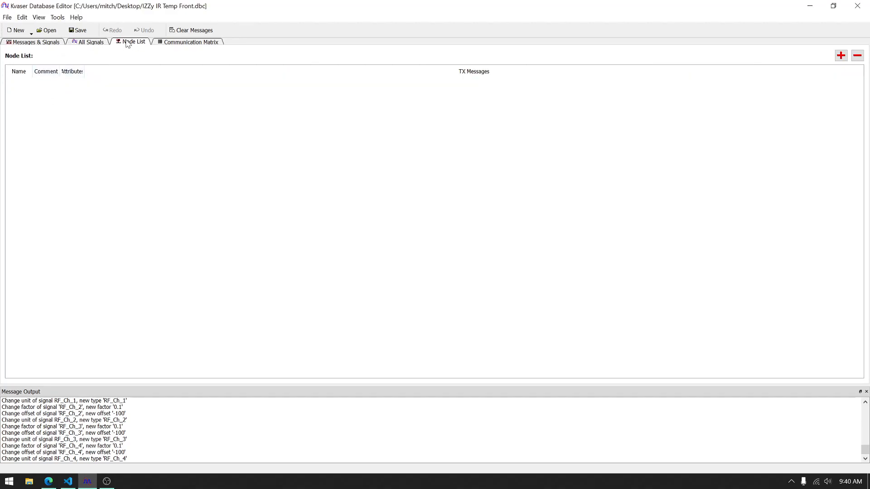
pyautogui.click(211, 43)
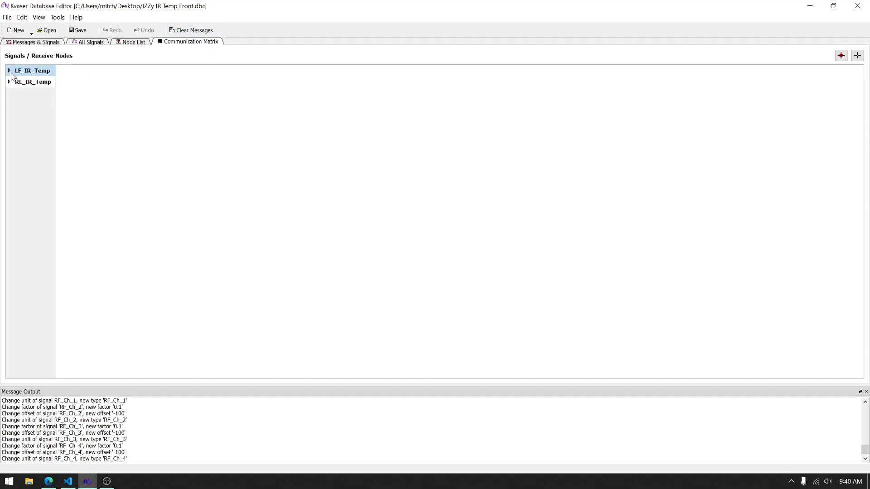
pyautogui.click(12, 42)
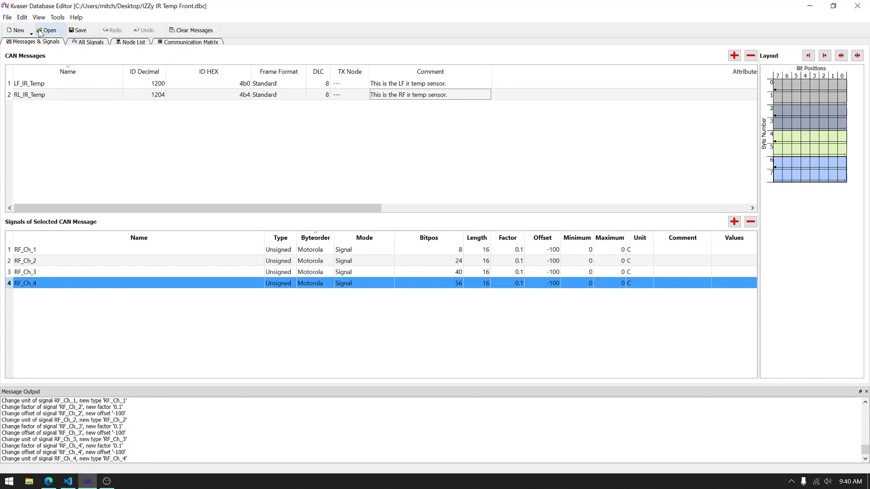
# Step: Switch to MoTeC C127 Dash Manager 6.4 and create a new dash configuration
pyautogui.press('super')
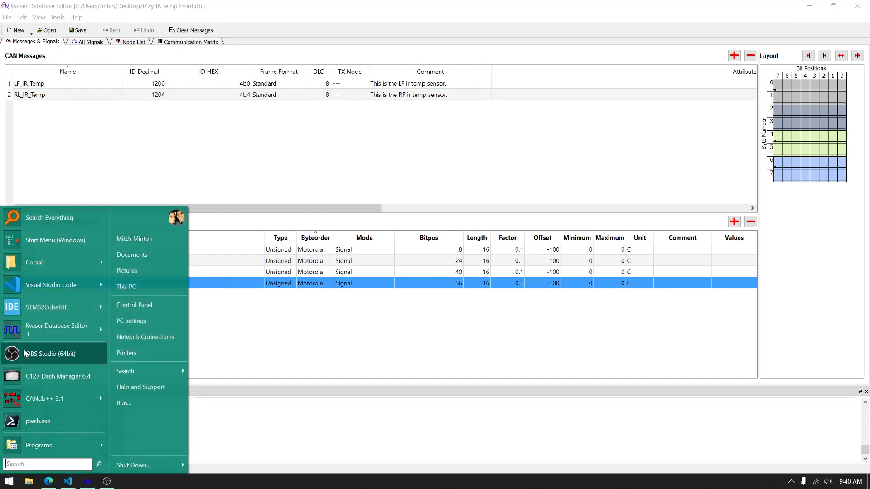
pyautogui.click(50, 376)
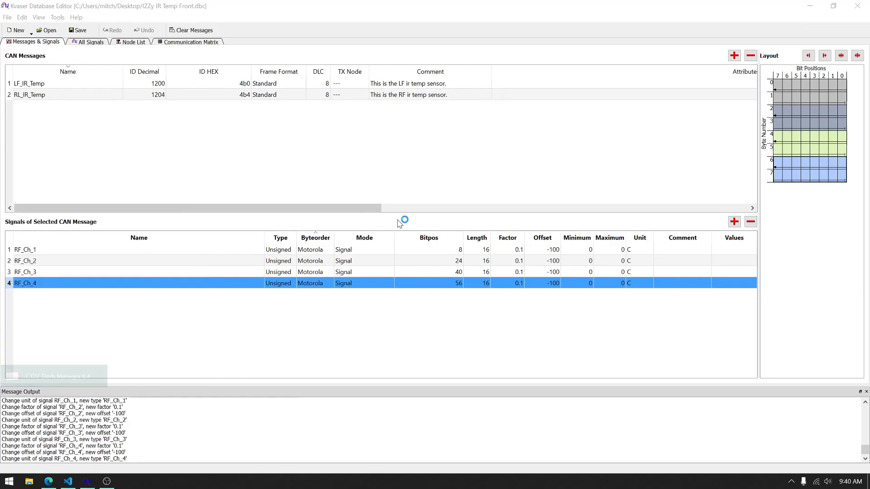
pyautogui.click(186, 74)
pyautogui.click(199, 83)
pyautogui.doubleClick(377, 190)
# Step: Import "IZZy IR Temp Front.dbc" from the Desktop into the CAN 1 communications setup and show the RL_IR_Temp section's received channels
pyautogui.click(207, 75)
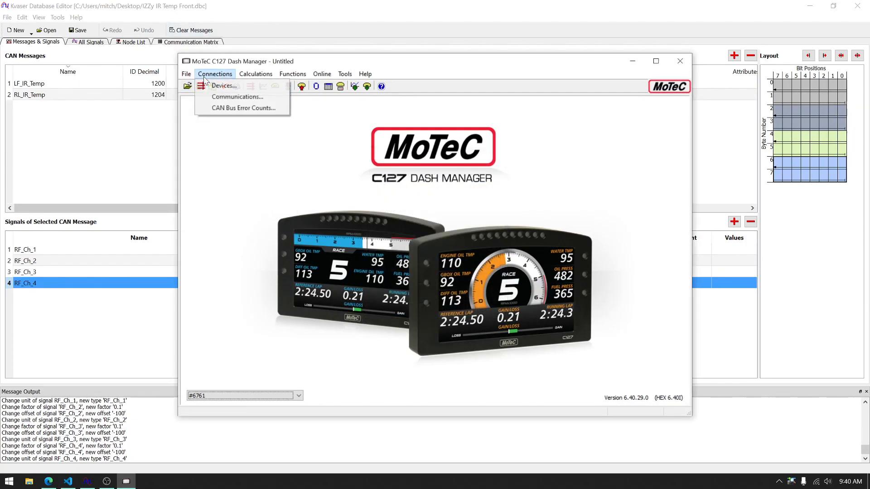
pyautogui.click(215, 97)
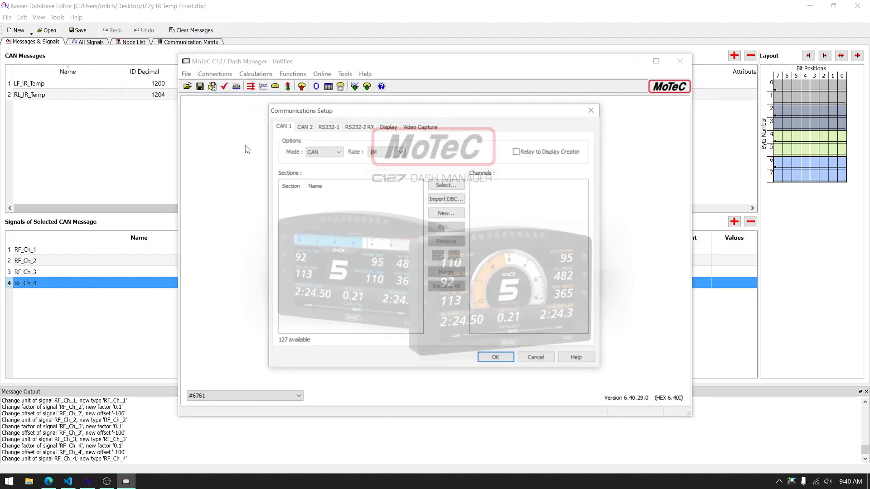
pyautogui.click(438, 200)
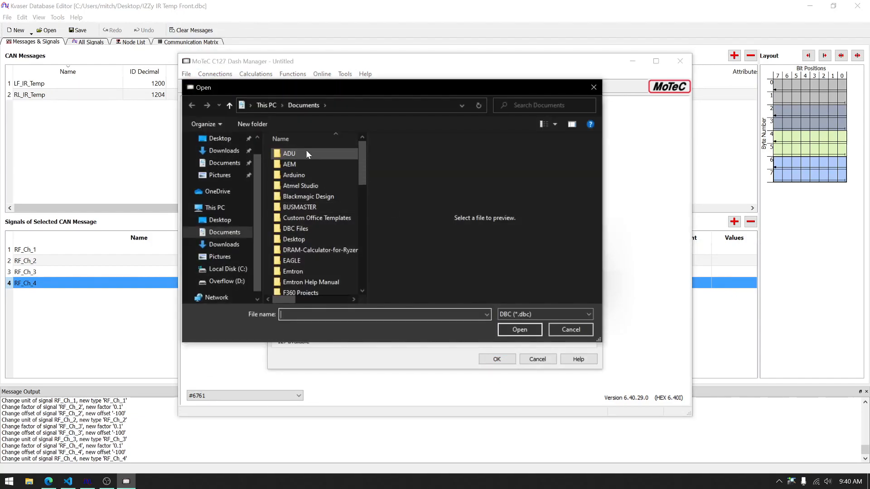
pyautogui.click(217, 143)
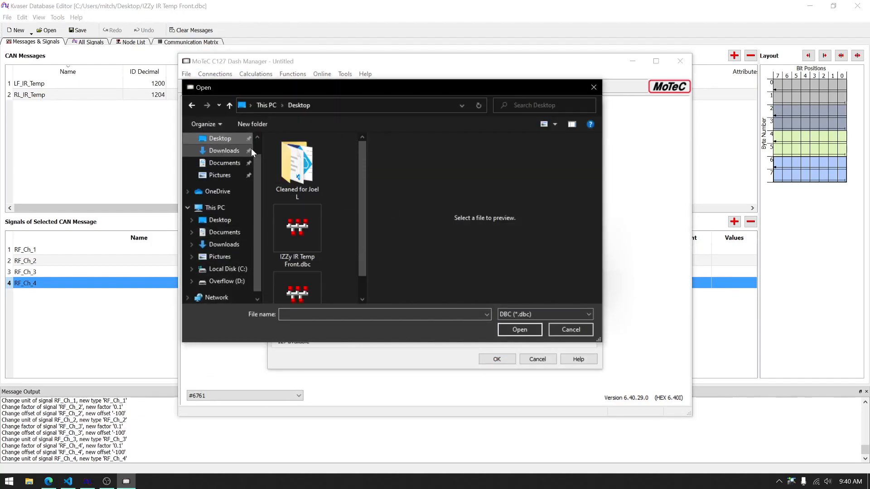
pyautogui.scroll(-1, 319, 213)
pyautogui.doubleClick(298, 211)
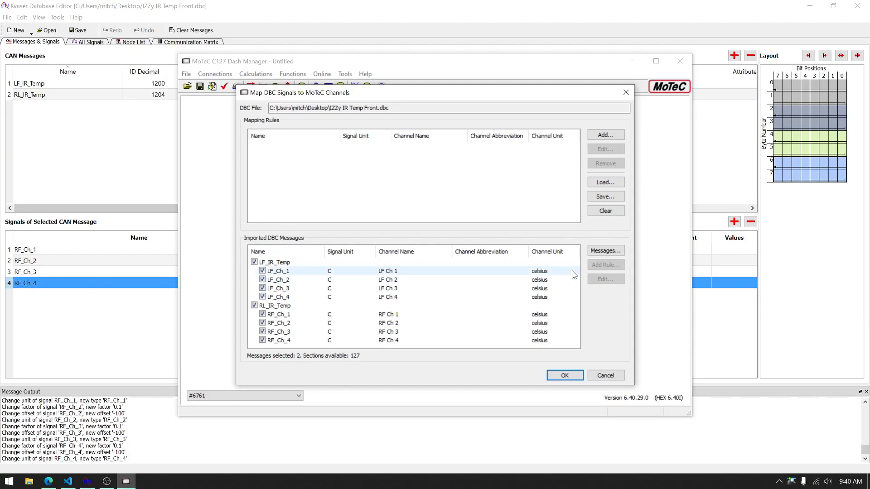
pyautogui.click(564, 377)
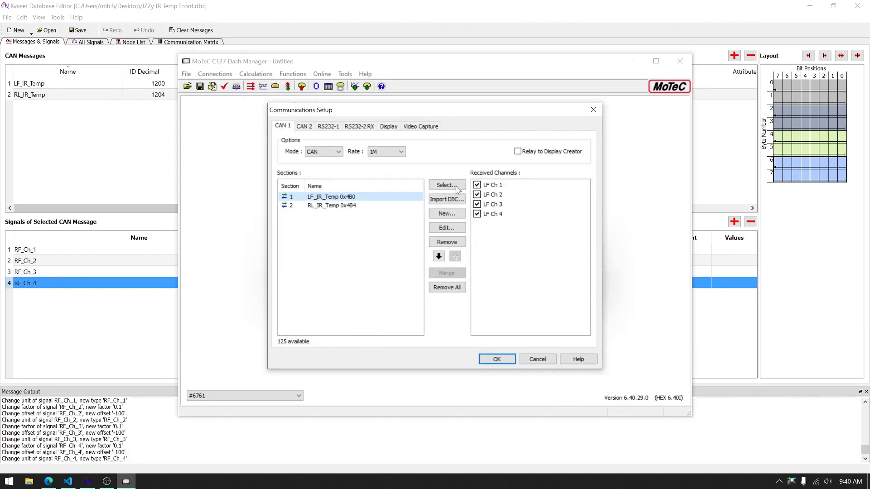
pyautogui.click(331, 206)
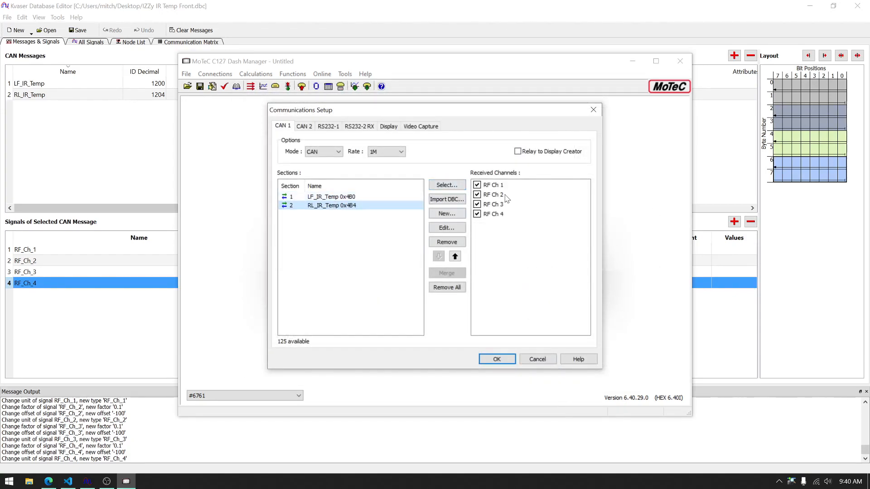